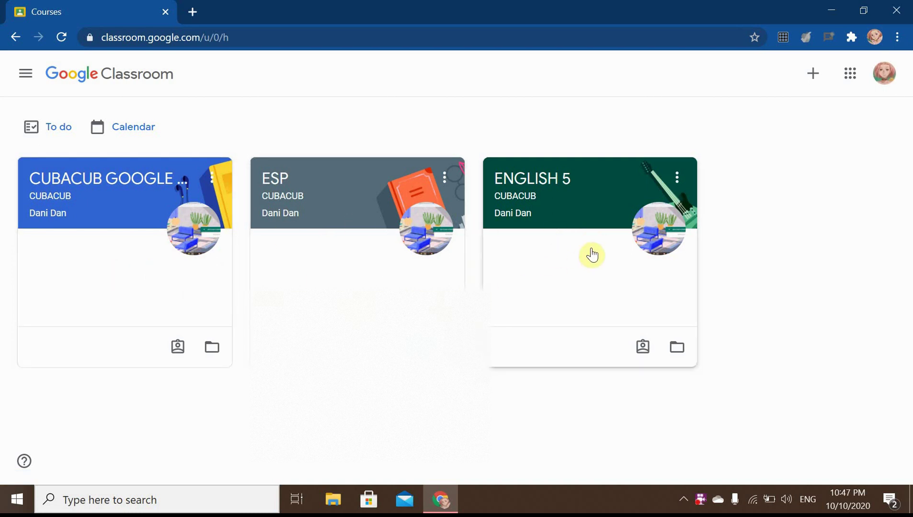
Open the ENGLISH 5 class and look through its Stream, Classwork and People pages, returning to the Stream.
click(531, 189)
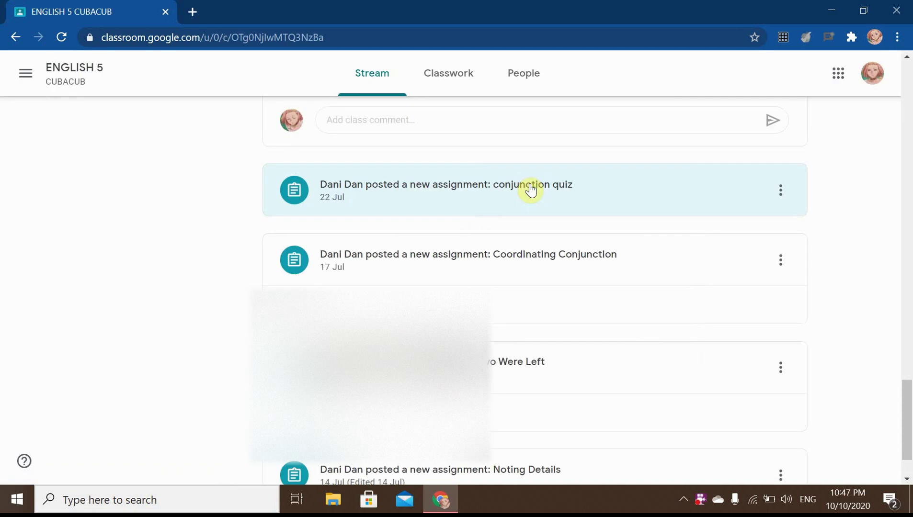
scroll(206, 198, up, 15)
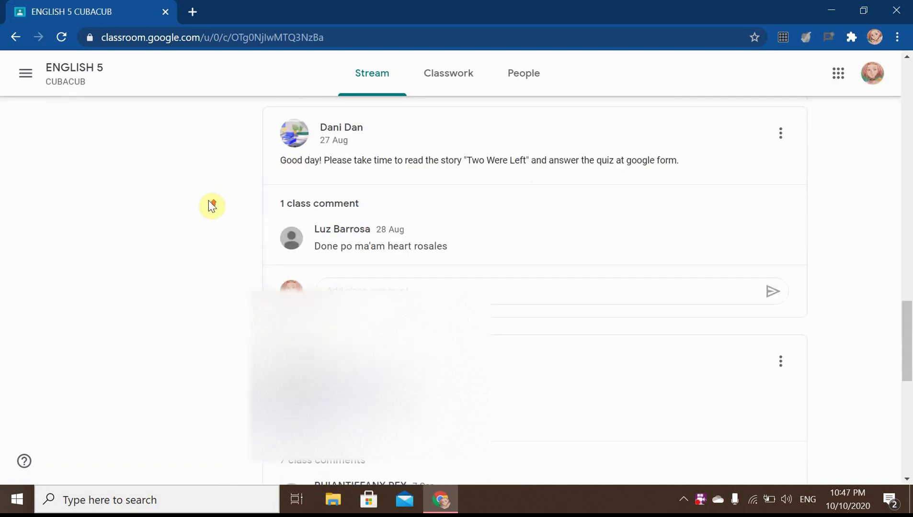
scroll(209, 207, up, 7)
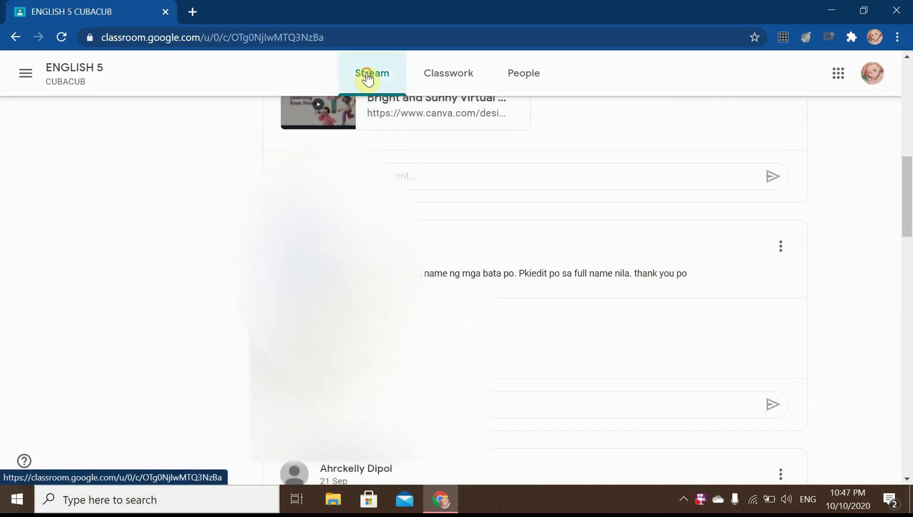
click(467, 76)
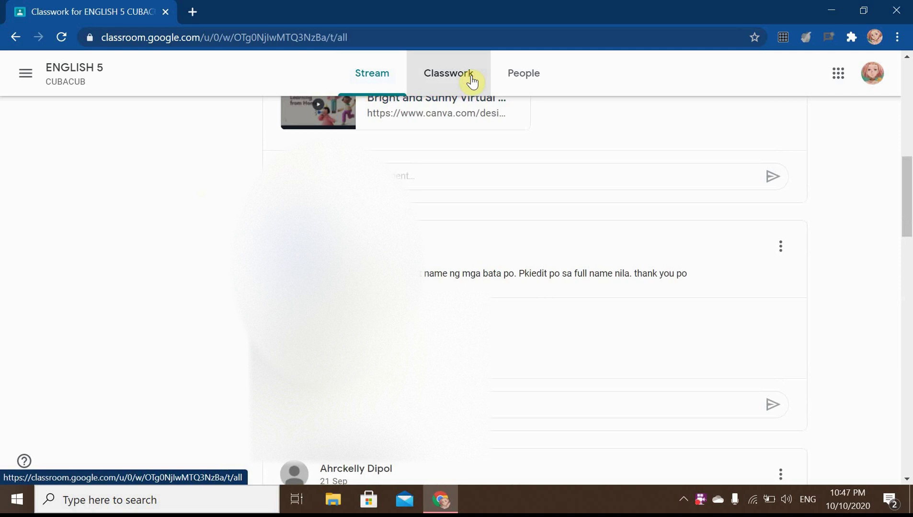
click(516, 74)
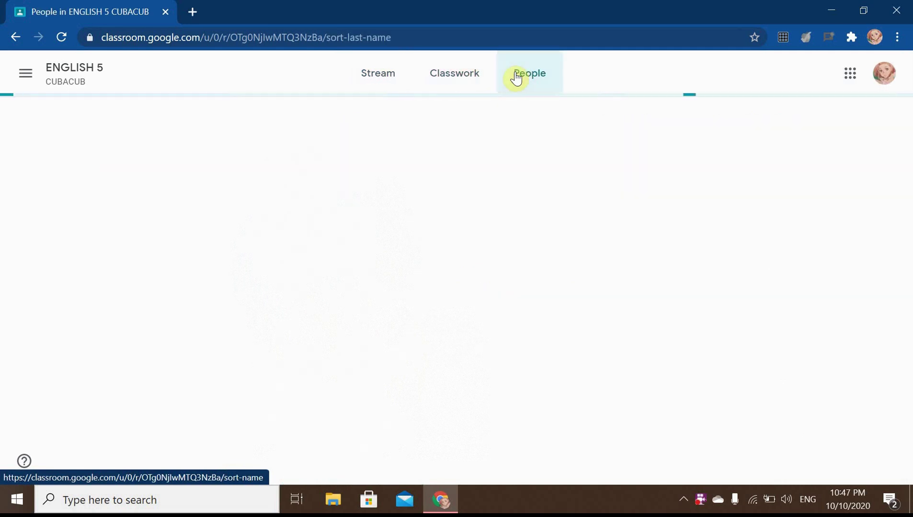
click(365, 79)
scroll(527, 287, up, 10)
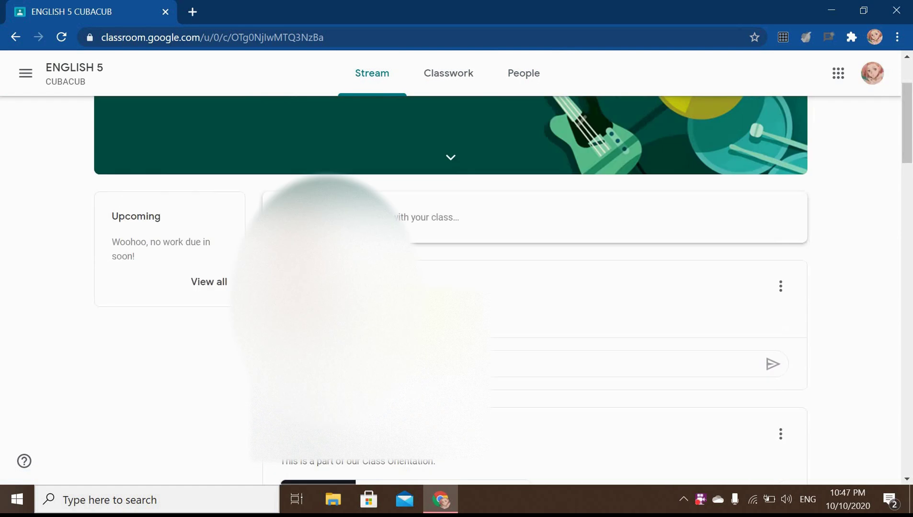
Find and open the "conjunction quiz" assignment in the class stream and dismiss the private comments tip.
scroll(527, 288, down, 8)
scroll(527, 287, down, 10)
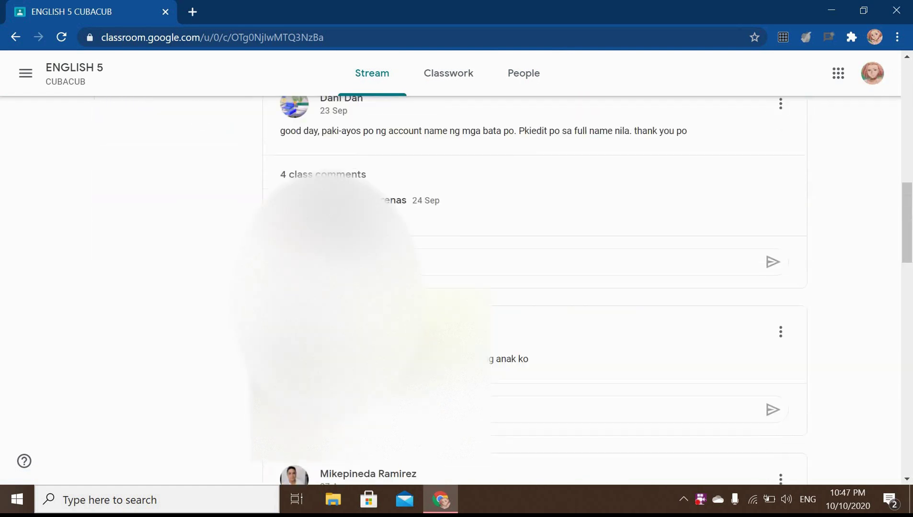
scroll(527, 287, up, 2)
scroll(526, 287, down, 10)
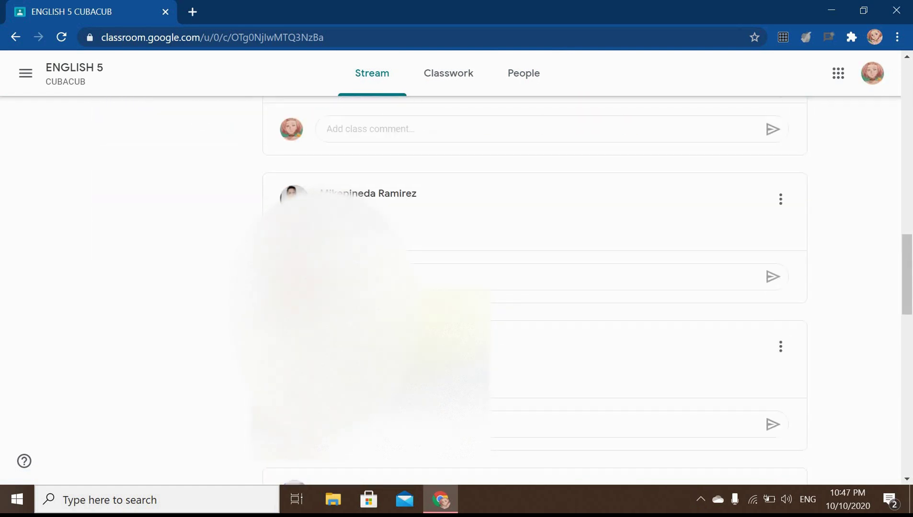
scroll(527, 287, down, 5)
scroll(526, 287, up, 8)
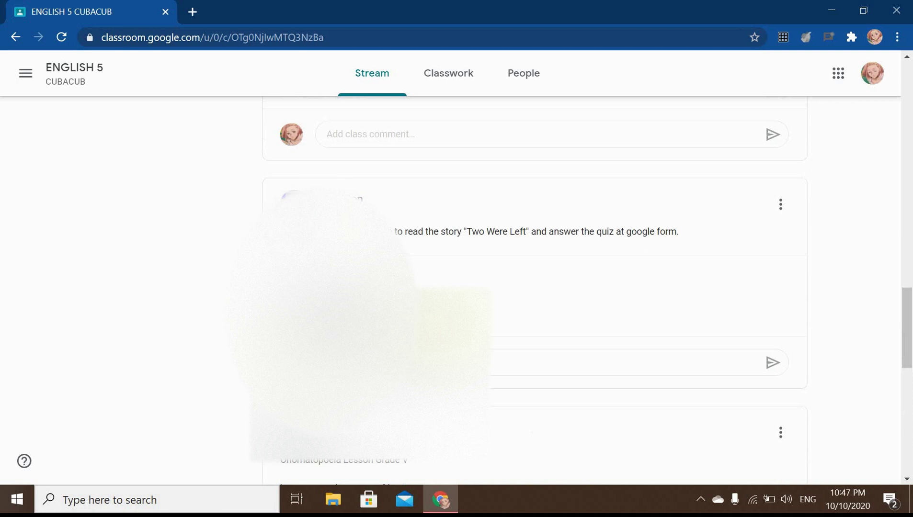
scroll(527, 288, down, 5)
scroll(527, 288, down, 8)
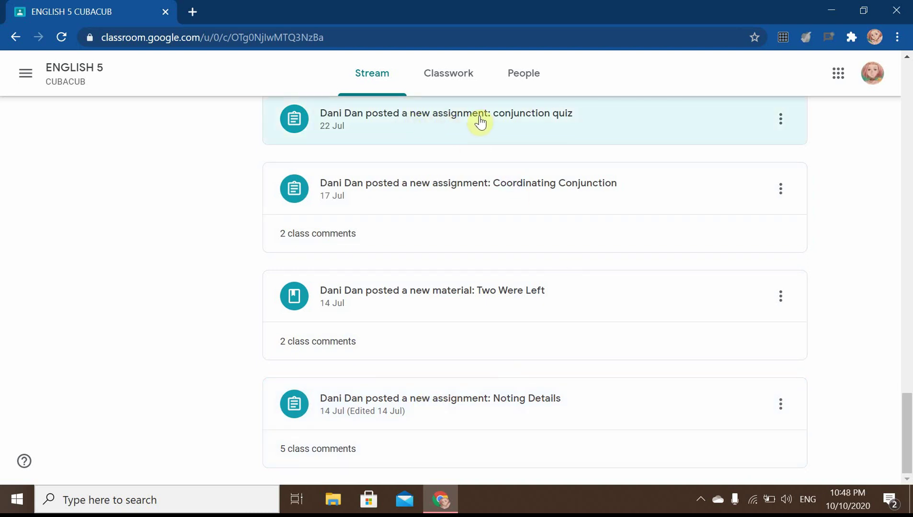
click(480, 122)
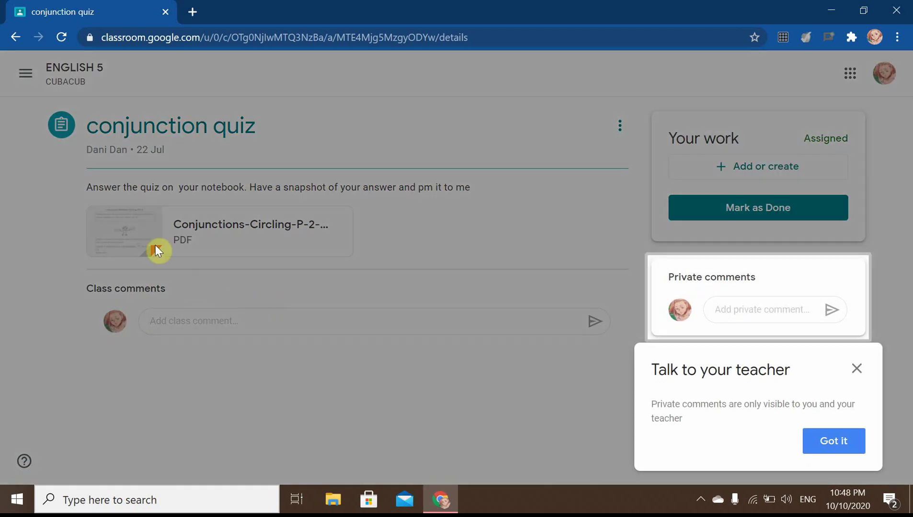
click(858, 368)
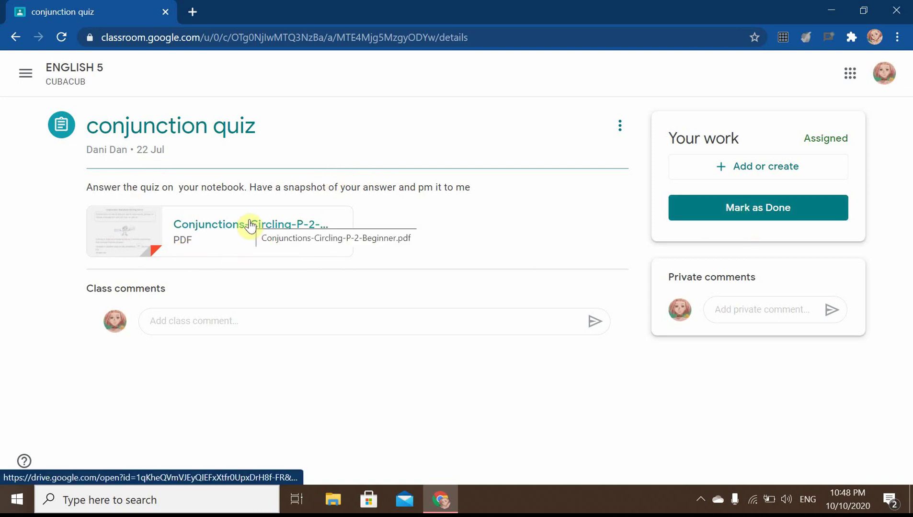
View the attached Conjunctions-Circling-P-2-Beginner.pdf worksheet through to its end and return to the assignment.
click(366, 206)
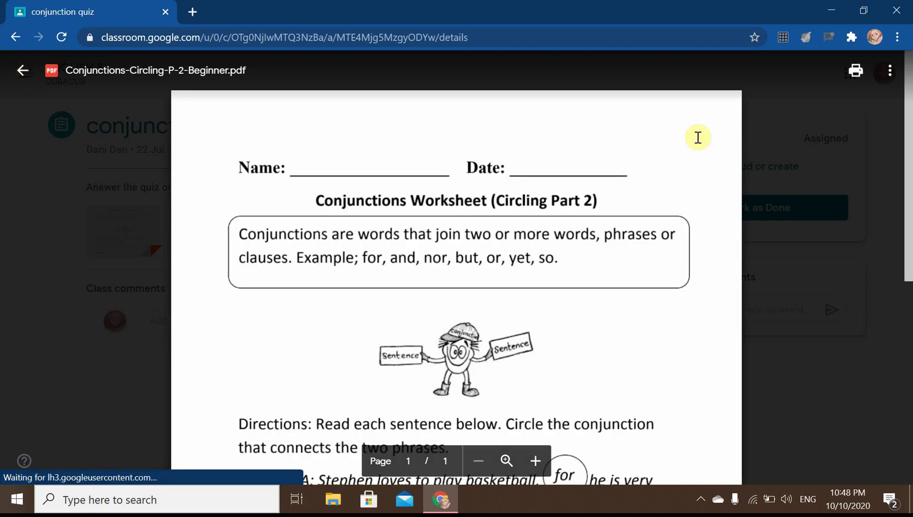
scroll(401, 242, down, 7)
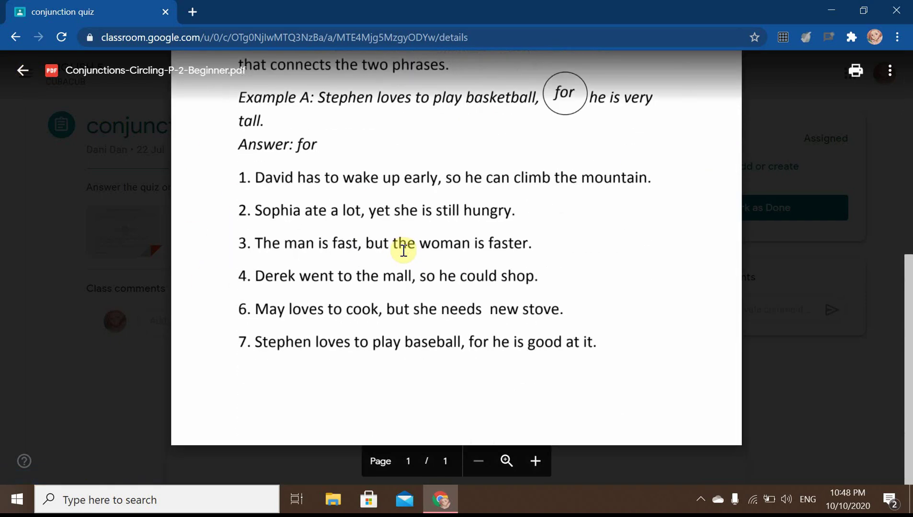
scroll(403, 250, up, 7)
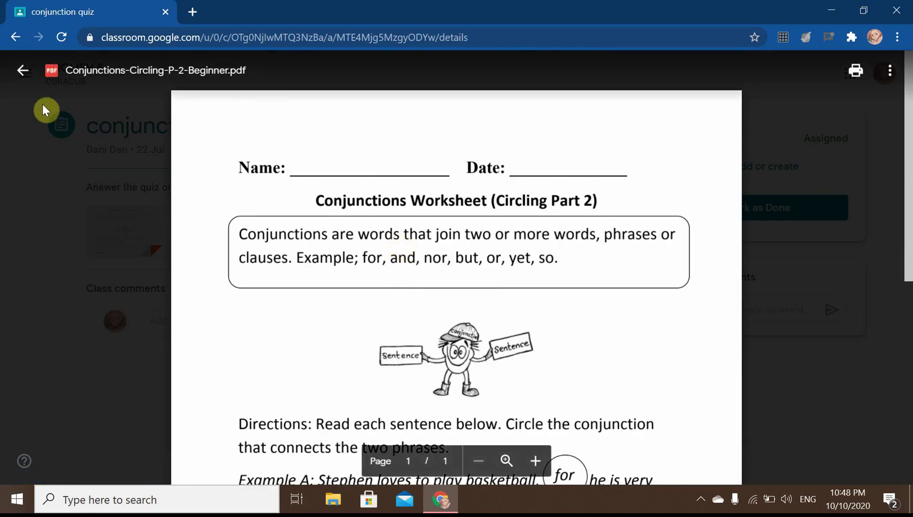
click(23, 73)
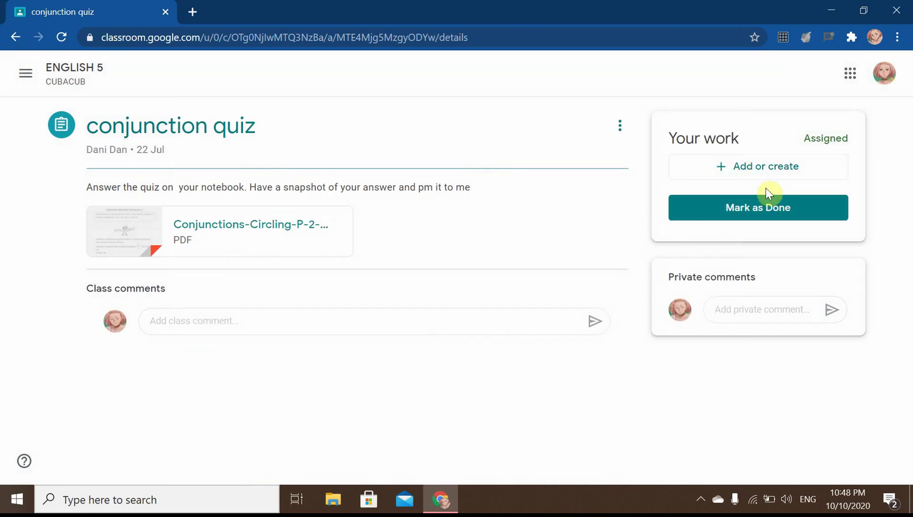
Create a new Google Docs document as the quiz work, view it, and return to the assignment.
click(750, 169)
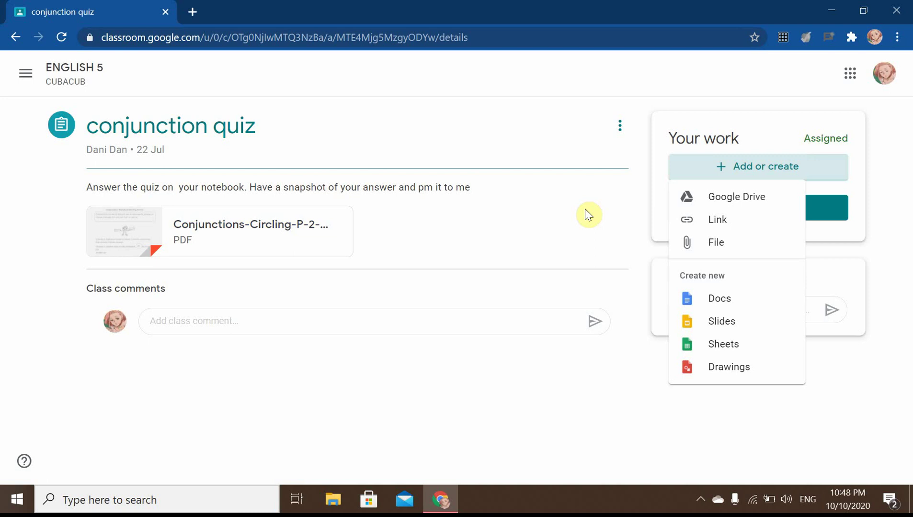
click(732, 306)
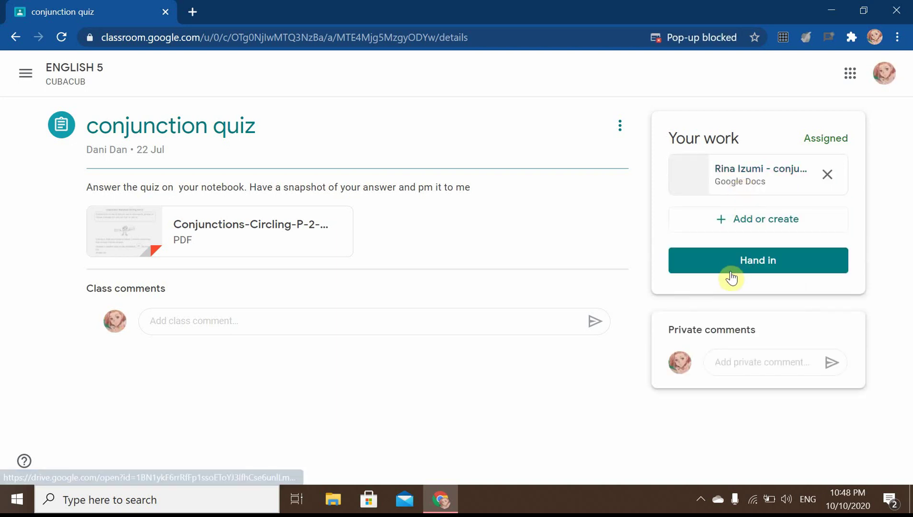
click(726, 181)
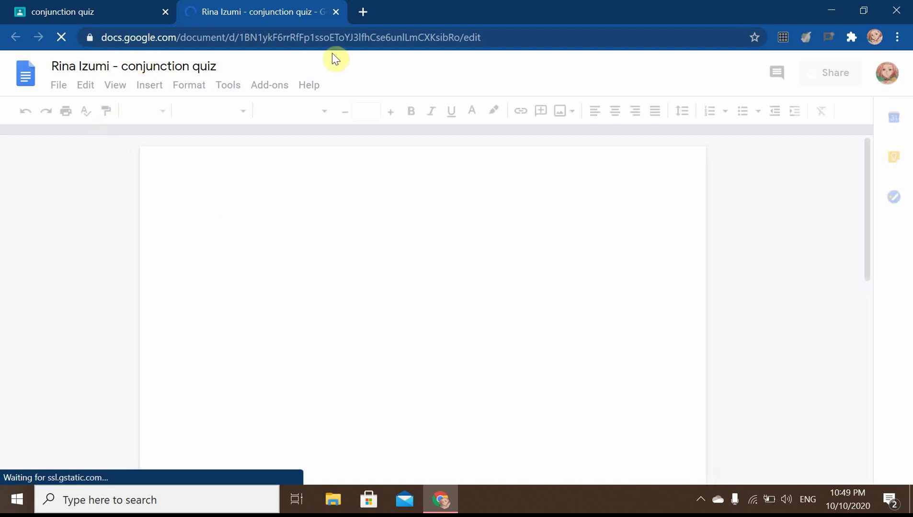
click(336, 13)
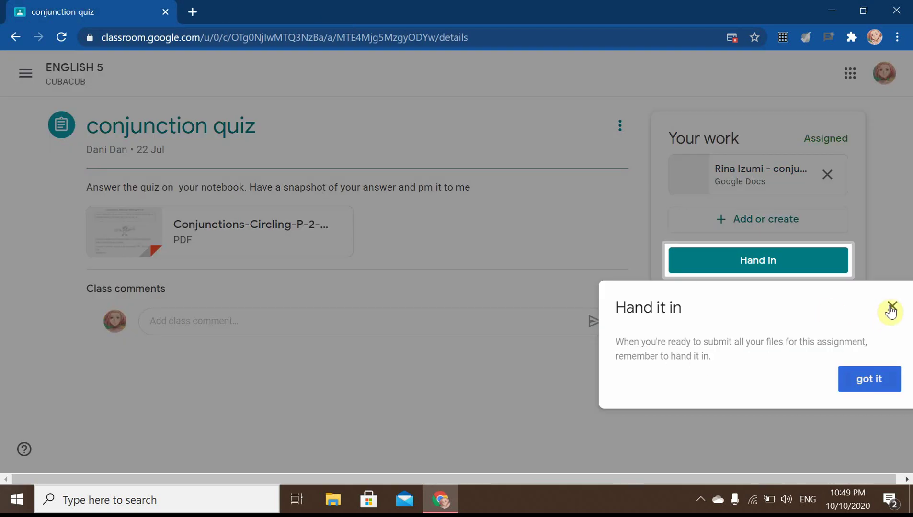
Dismiss the hand-in tip and hand in the conjunction quiz with its attached document, confirming the submission.
click(465, 395)
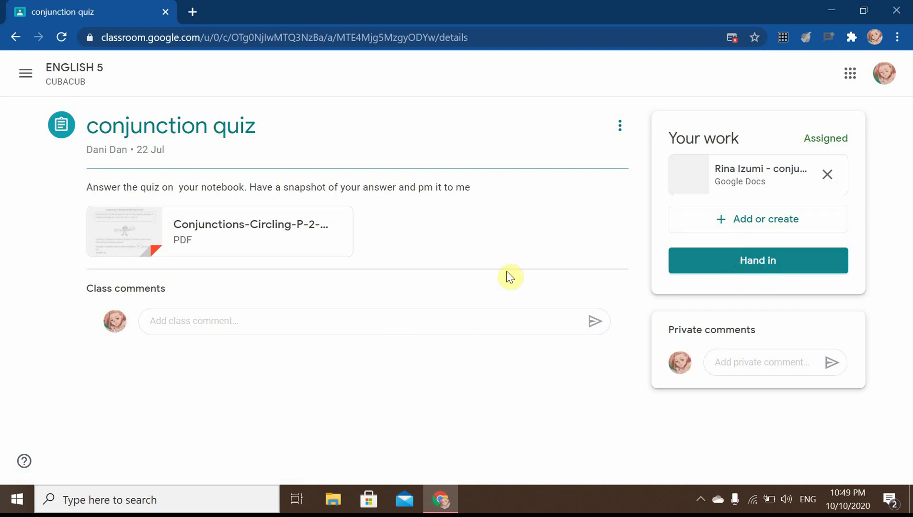
click(772, 262)
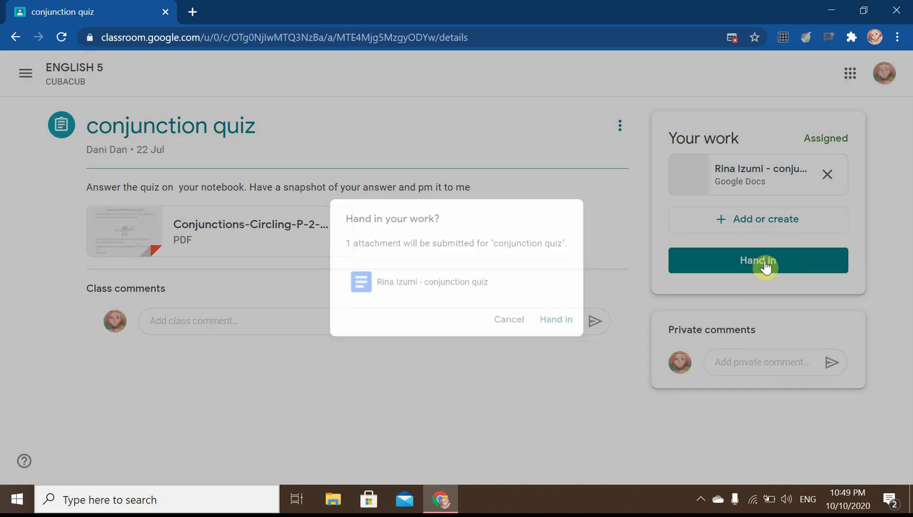
click(766, 266)
click(738, 268)
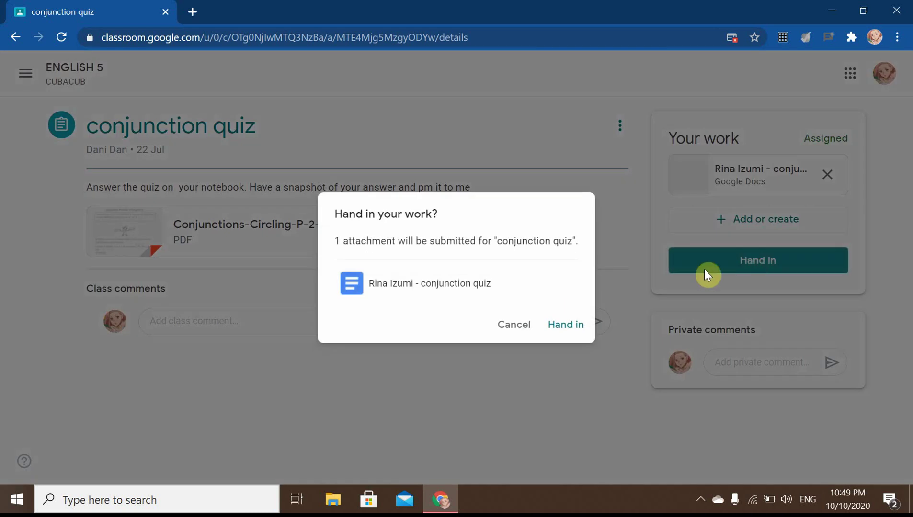
click(565, 329)
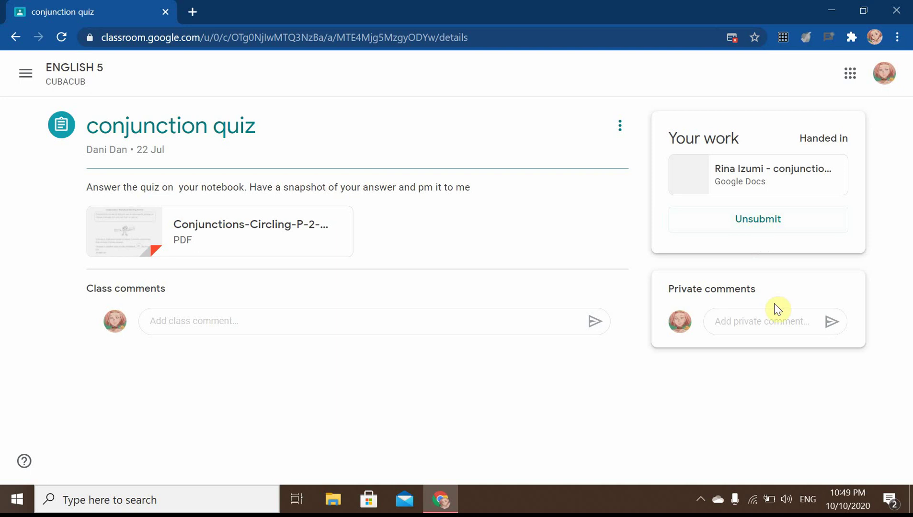
click(759, 326)
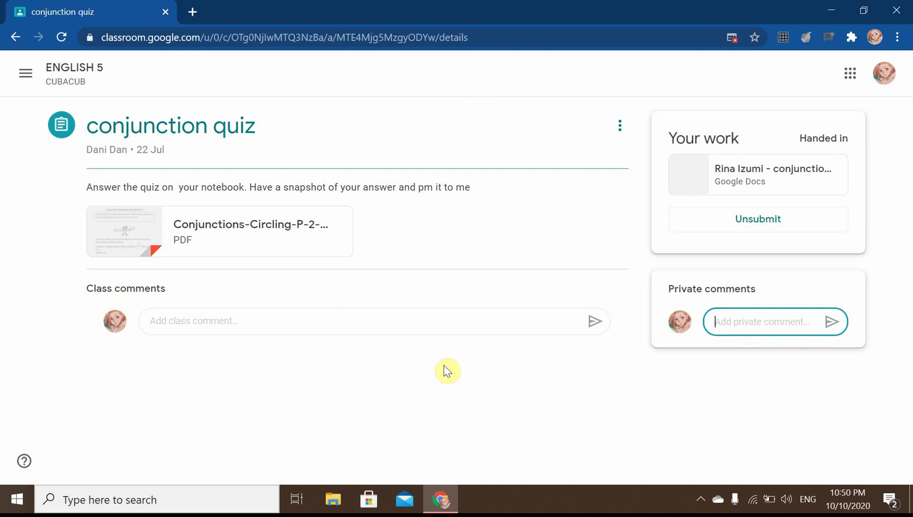
click(23, 75)
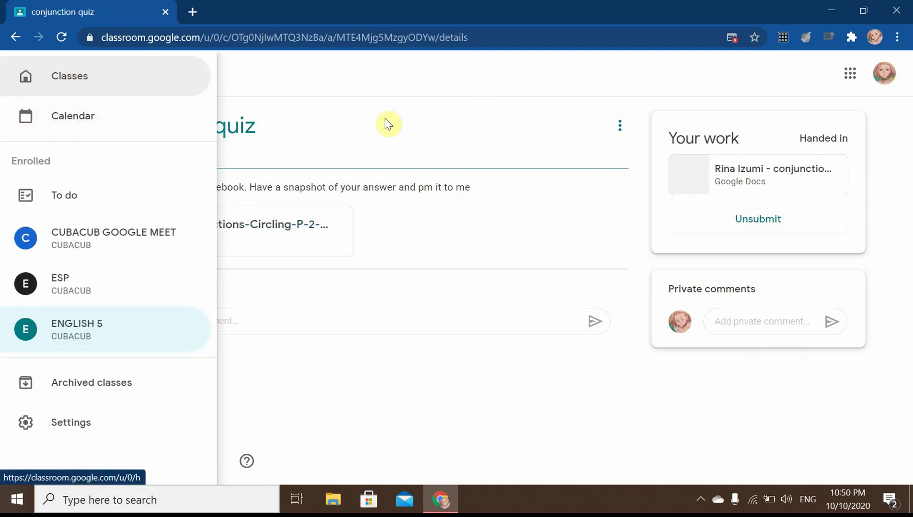
click(332, 117)
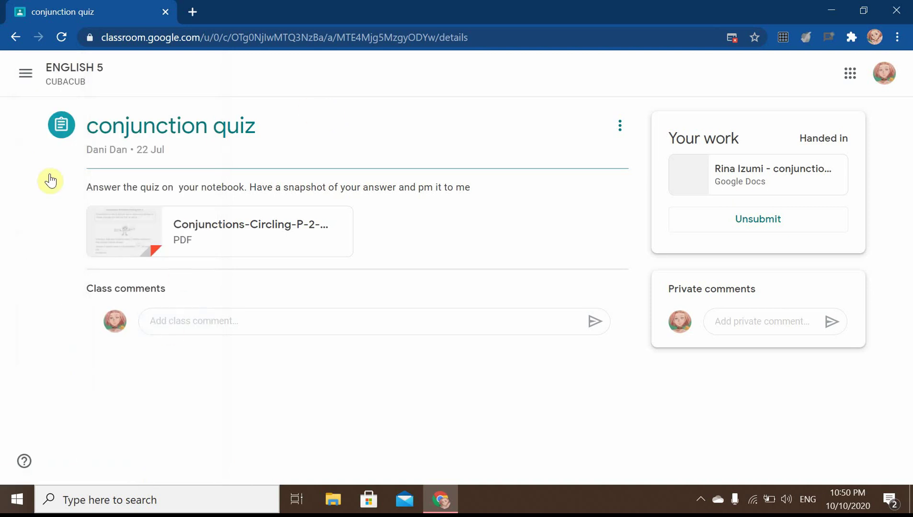
Return to the ENGLISH 5 class stream and open the "Coordinating Conjunction" assignment.
click(23, 77)
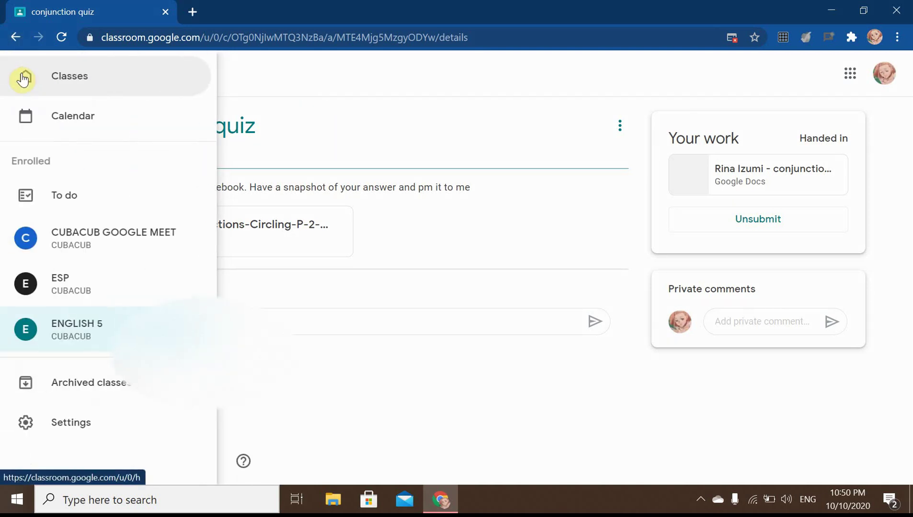
click(120, 340)
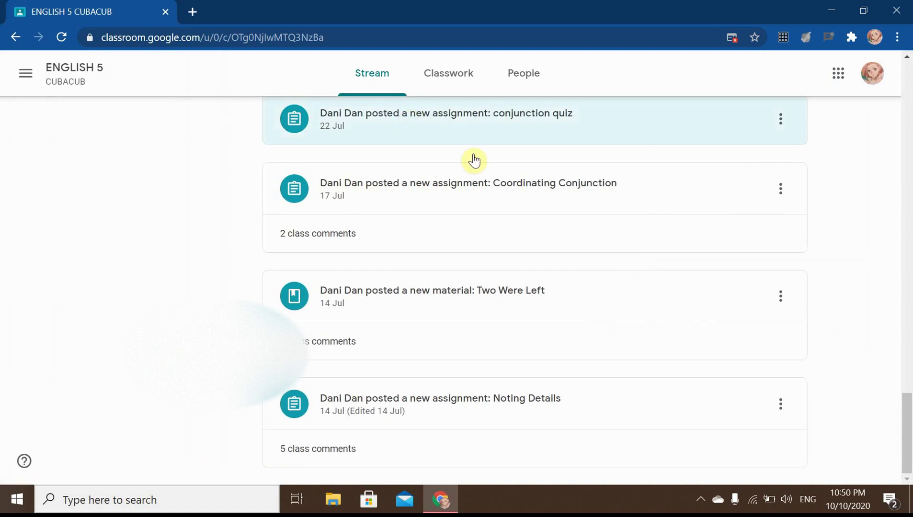
click(503, 190)
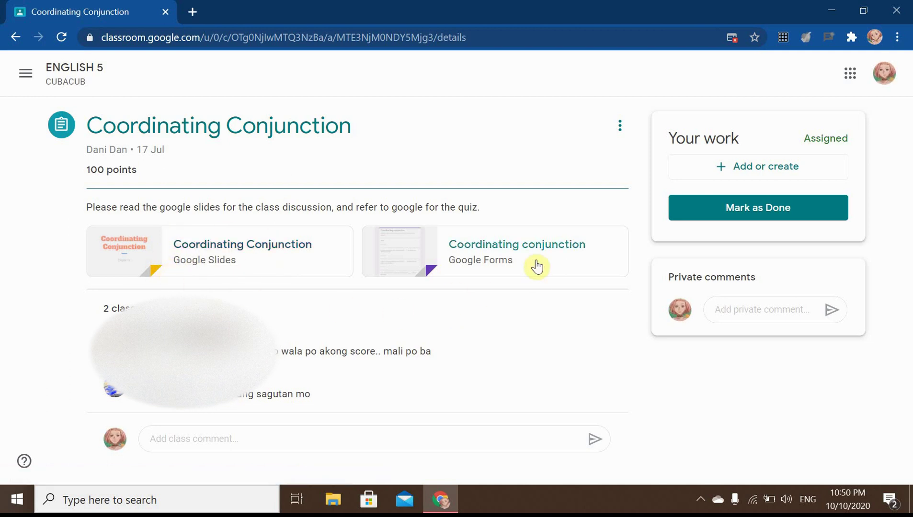
Open the assignment's attached Google Forms quiz and enter the student's full name in the Name question.
click(497, 249)
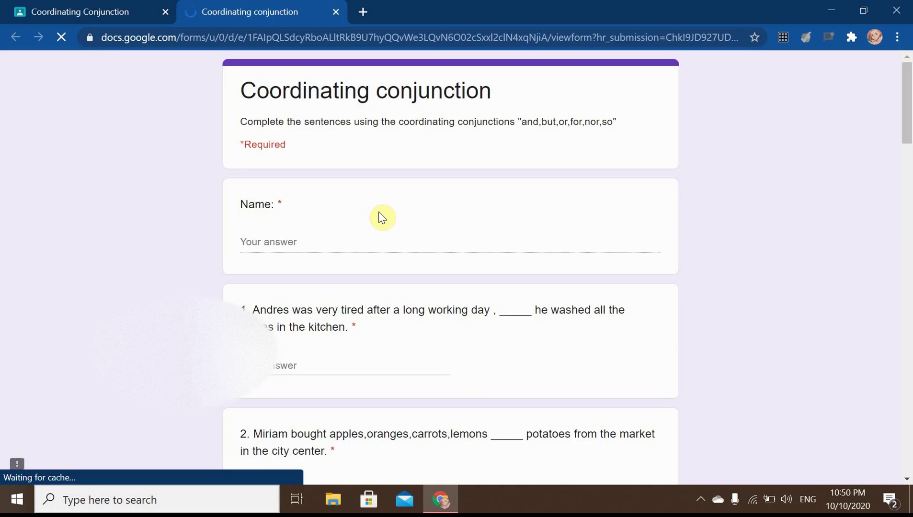
click(265, 241)
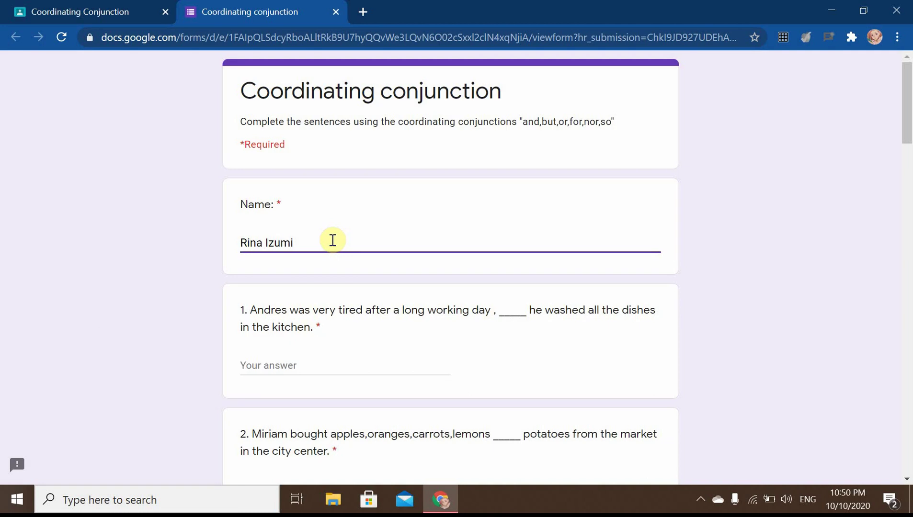
Review the quiz form's questions and answer fields from question 1 through the end of the form without answering.
click(291, 370)
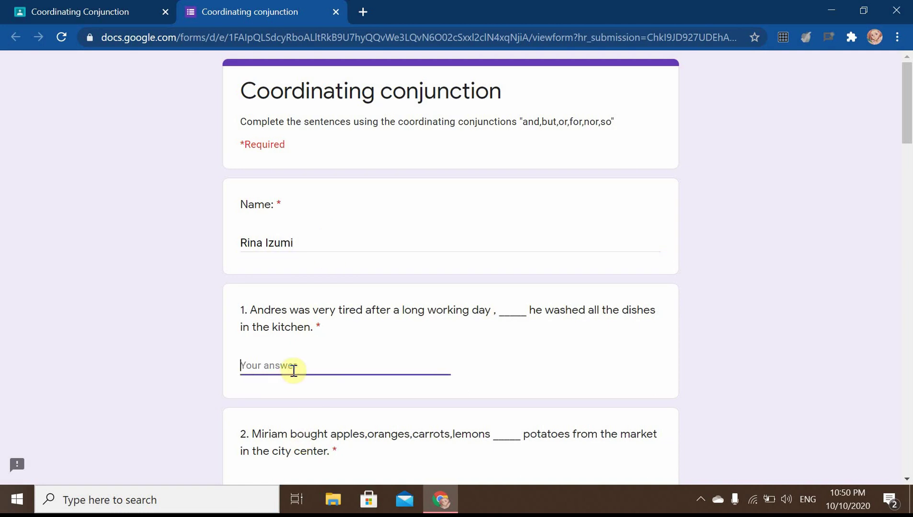
scroll(369, 383, down, 3)
click(306, 335)
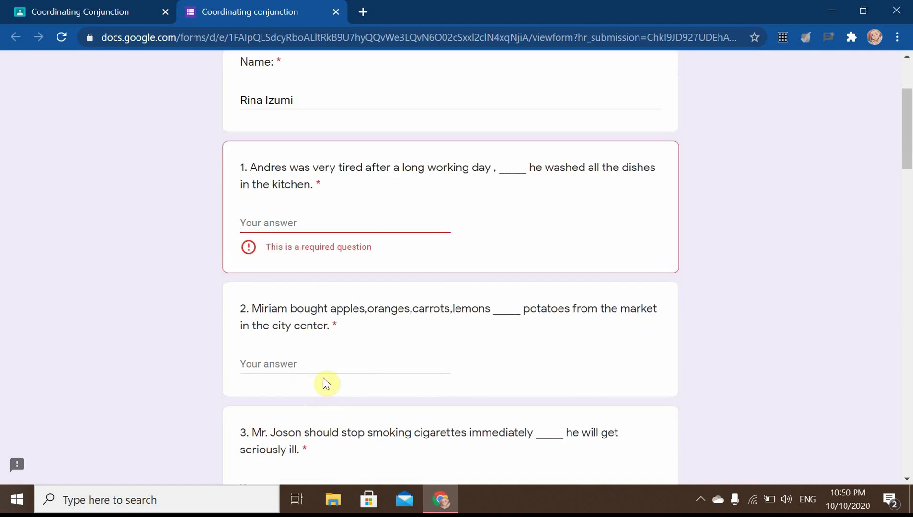
click(330, 366)
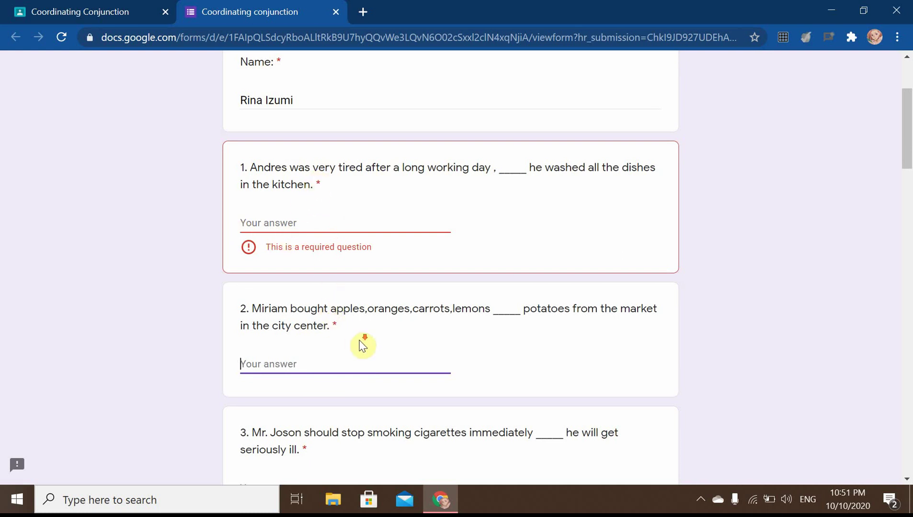
scroll(362, 346, down, 4)
scroll(340, 403, down, 5)
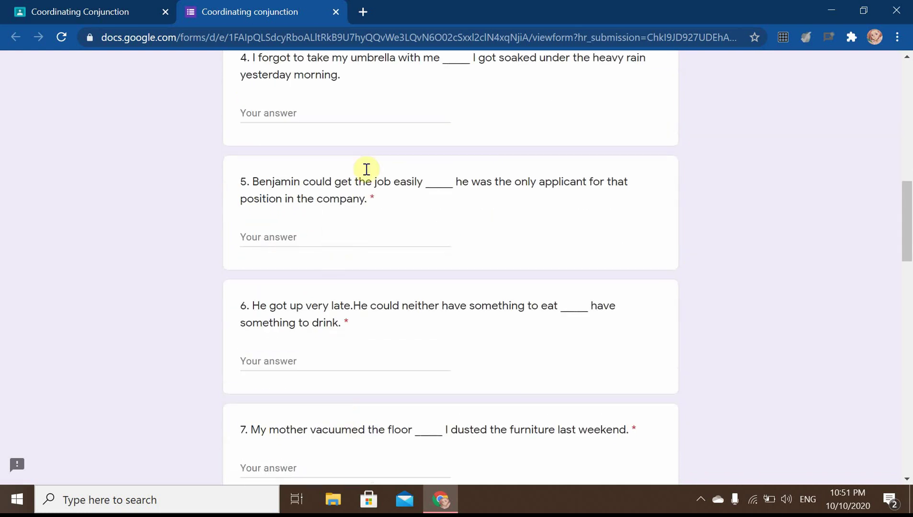
scroll(378, 287, down, 1)
scroll(391, 337, down, 4)
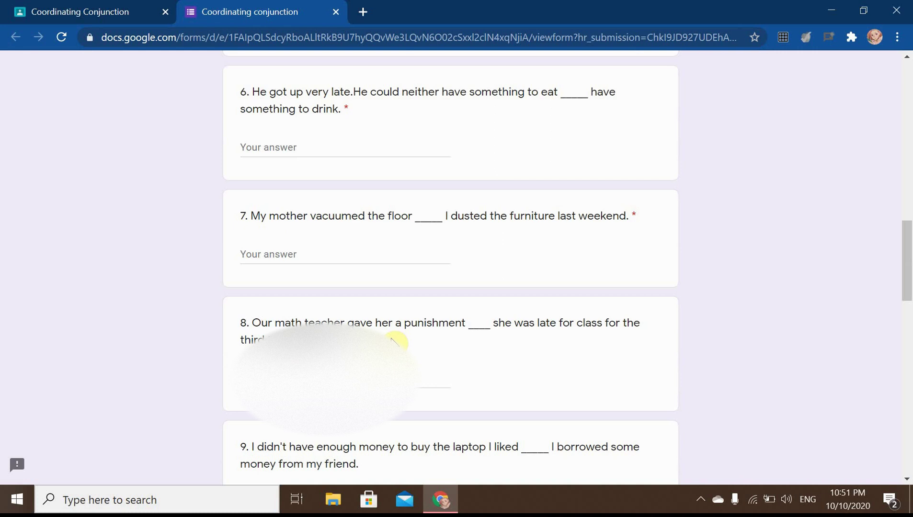
scroll(391, 340, down, 3)
scroll(450, 269, down, 15)
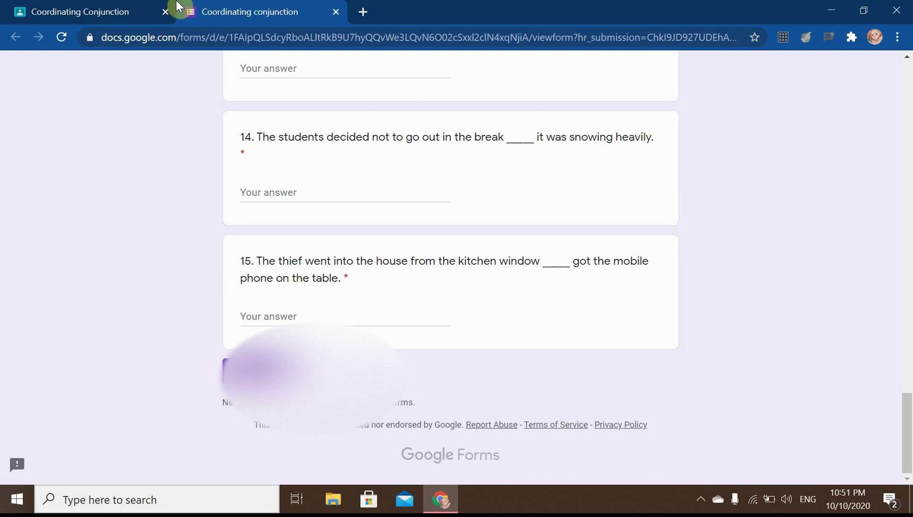
Return to the "Coordinating Conjunction" assignment and select its private comment and class comment fields in turn.
click(130, 6)
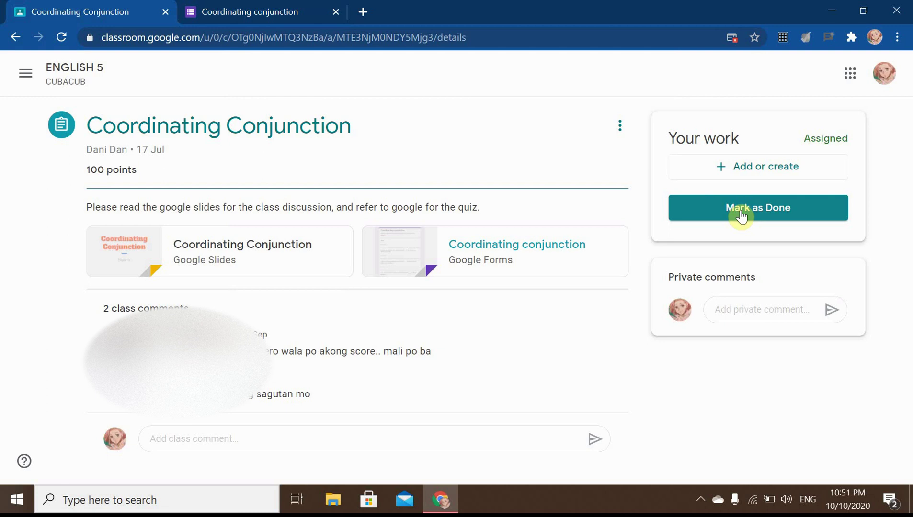
click(751, 309)
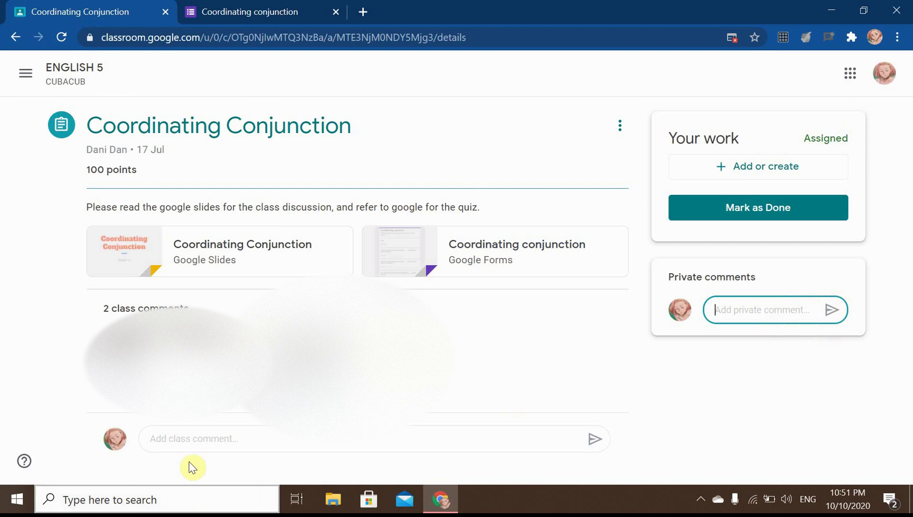
click(186, 437)
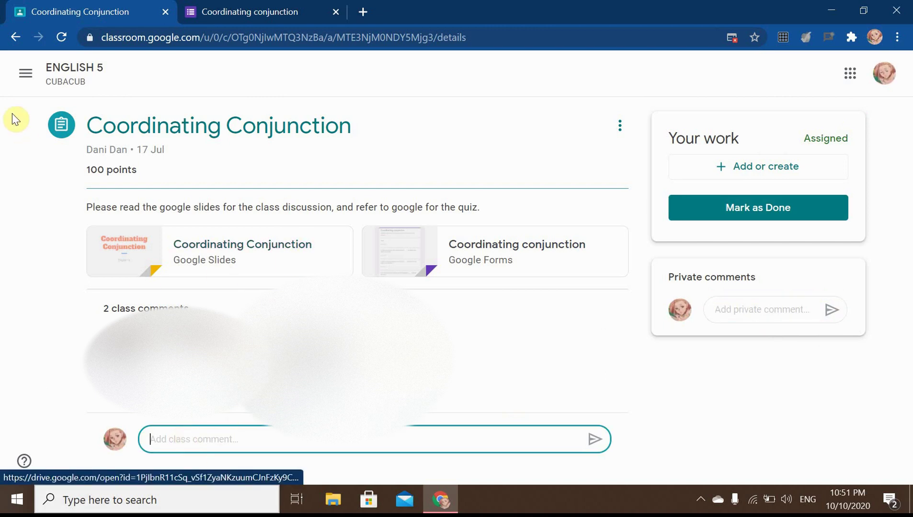
Go to the ENGLISH 5 class stream and reopen the "Coordinating Conjunction" assignment from there.
click(27, 76)
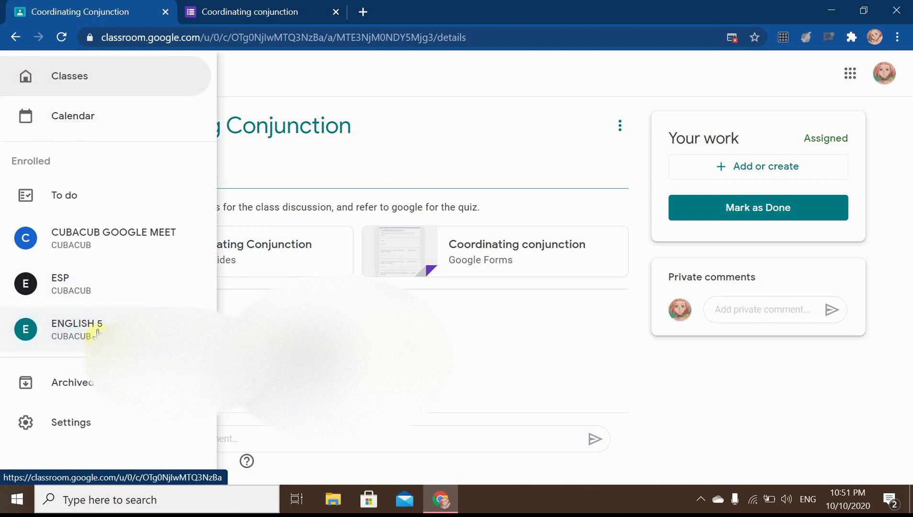
click(97, 331)
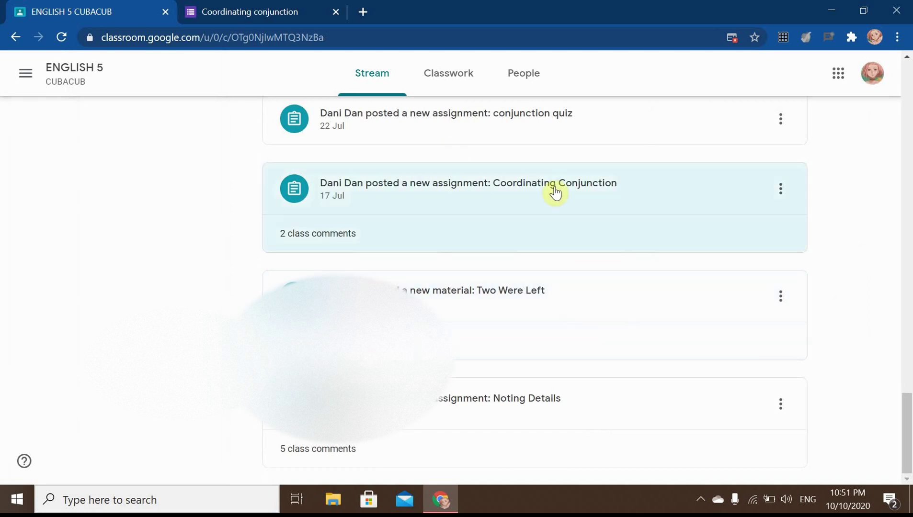
click(554, 186)
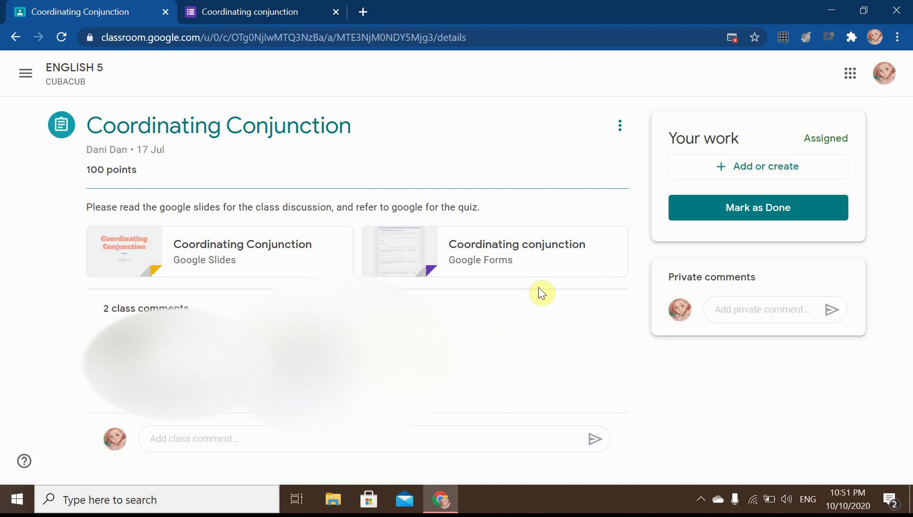
click(25, 73)
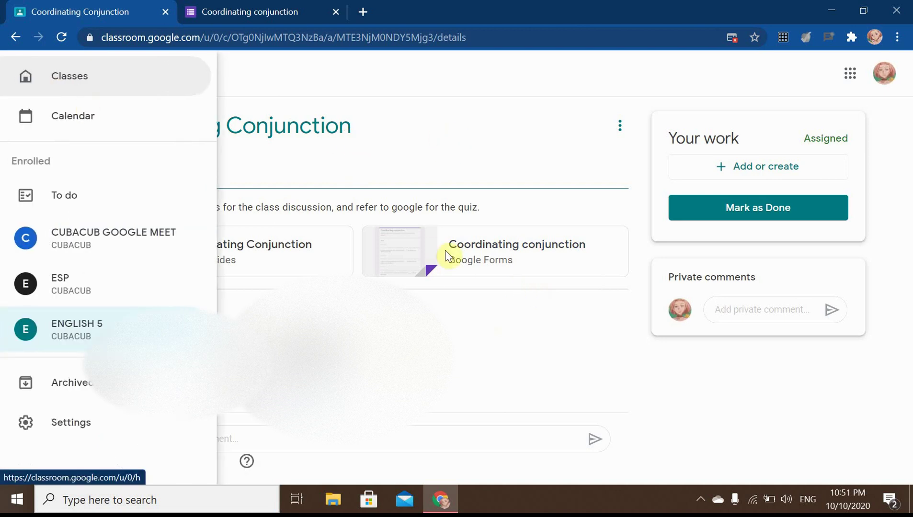
click(505, 299)
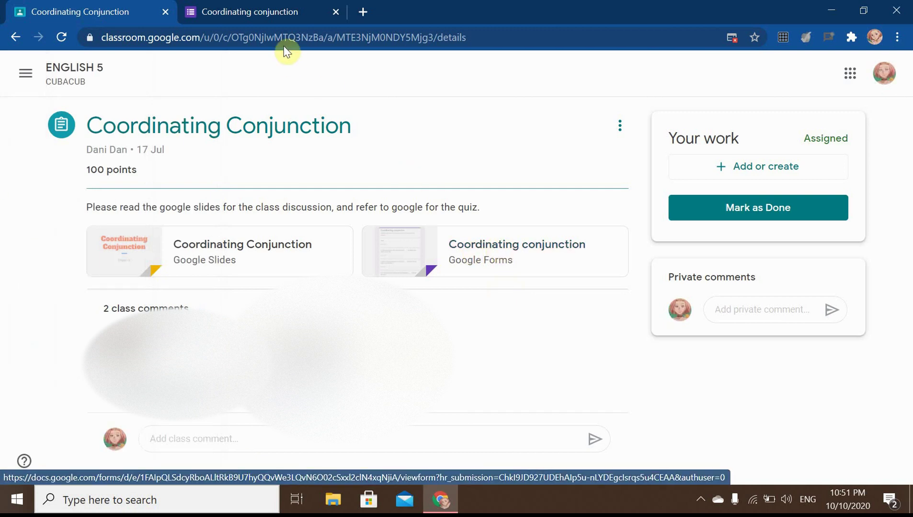
Go back to the open Google Forms quiz and look over its questions up to the last one and back.
click(221, 13)
scroll(322, 54, up, 7)
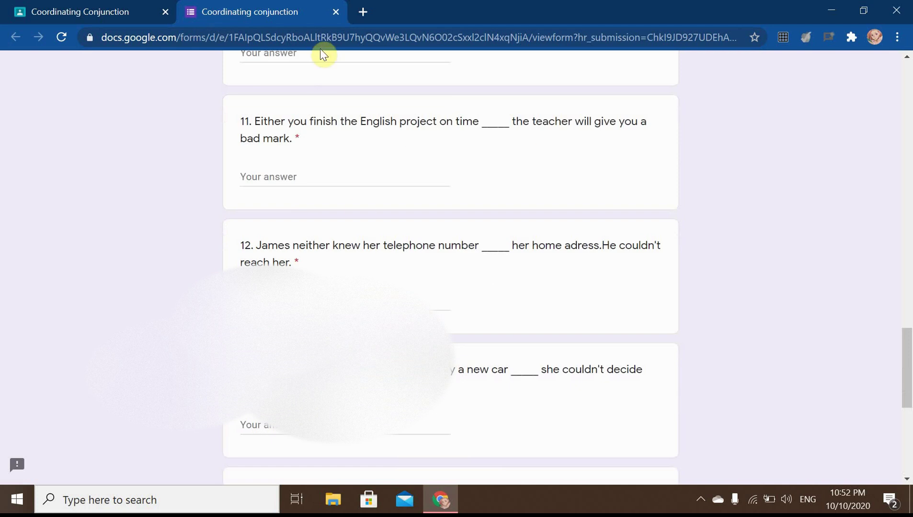
scroll(440, 306, up, 12)
scroll(439, 306, down, 12)
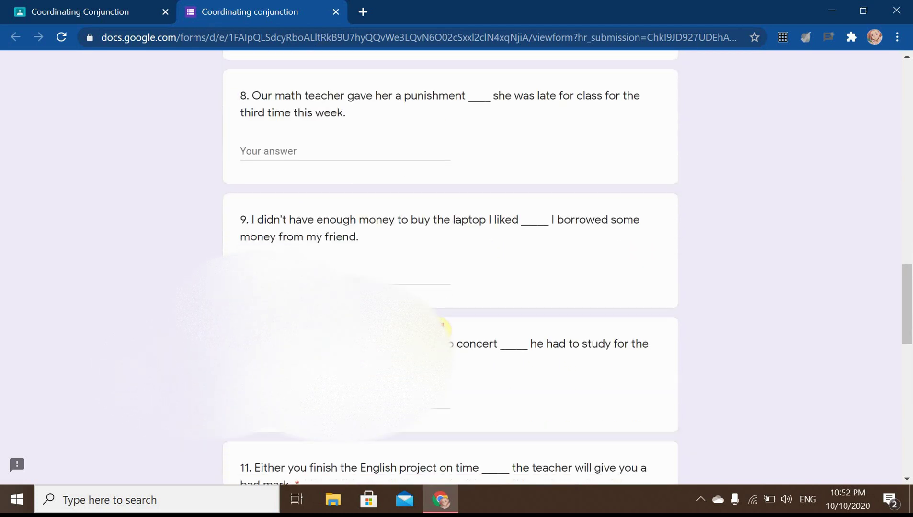
scroll(440, 305, down, 7)
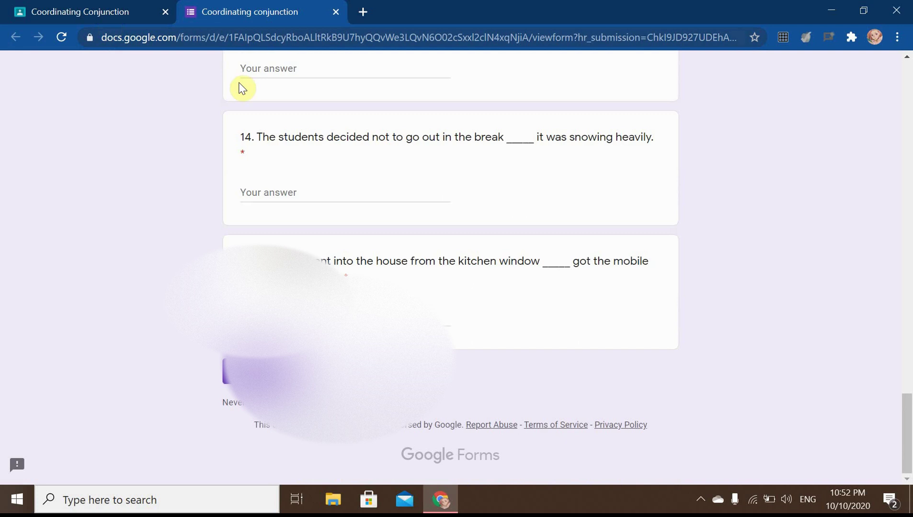
scroll(443, 310, up, 12)
scroll(445, 323, up, 12)
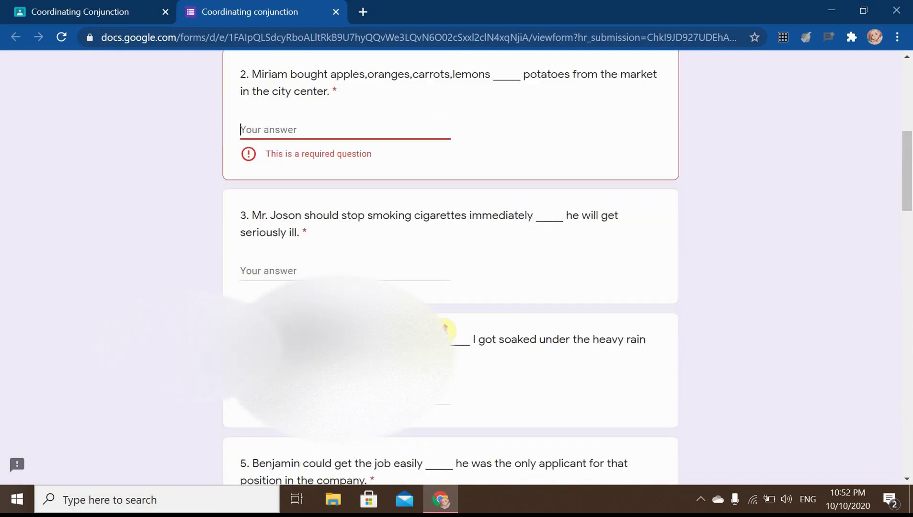
Mark the "Coordinating Conjunction" assignment as done without attached work, and select its private and class comment fields.
click(112, 19)
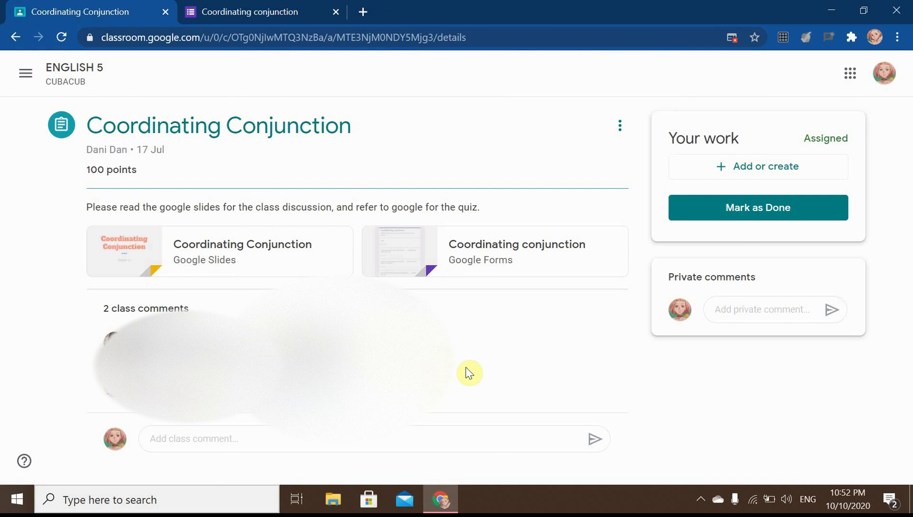
click(720, 208)
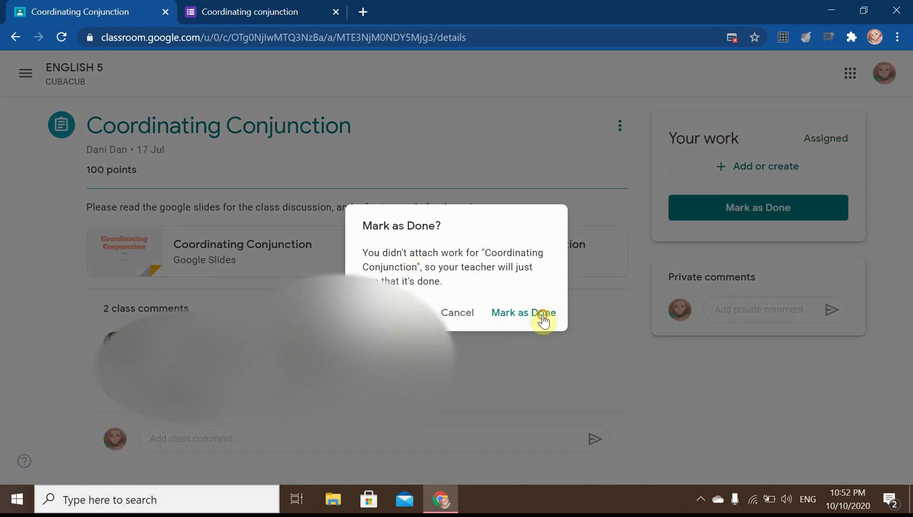
click(544, 316)
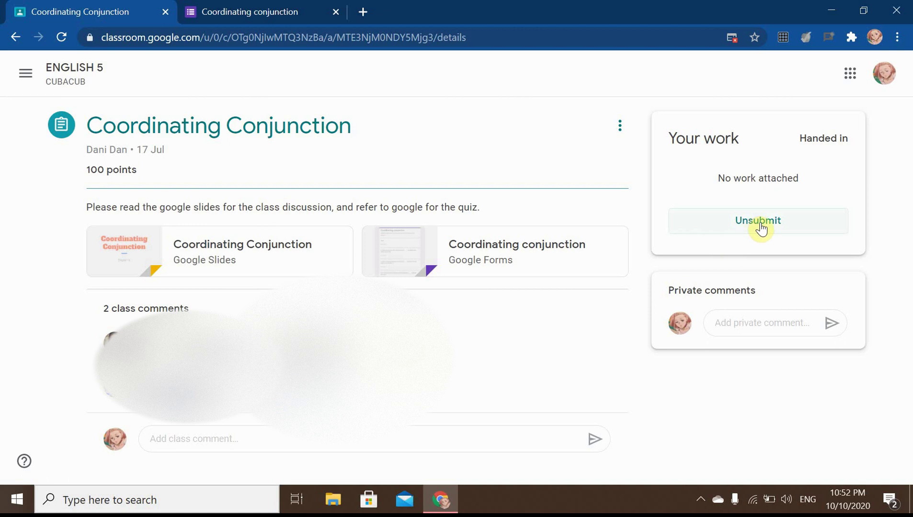
click(768, 323)
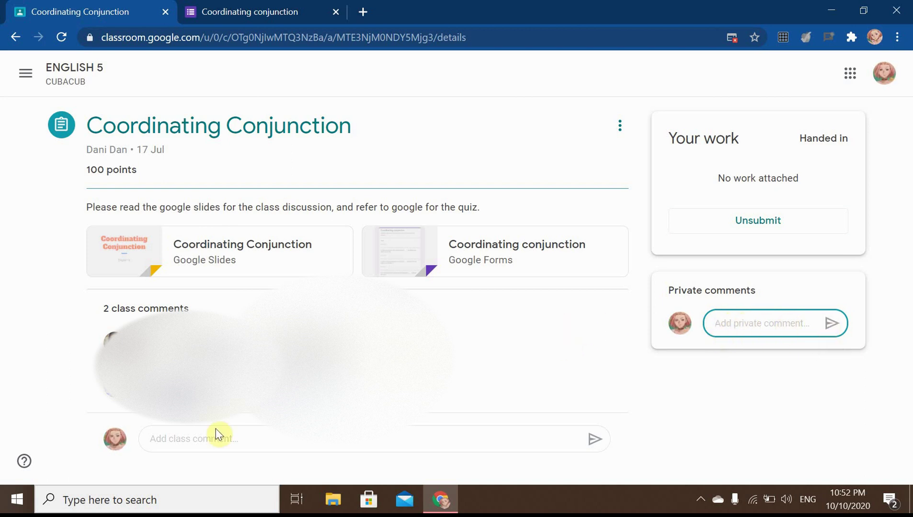
click(198, 435)
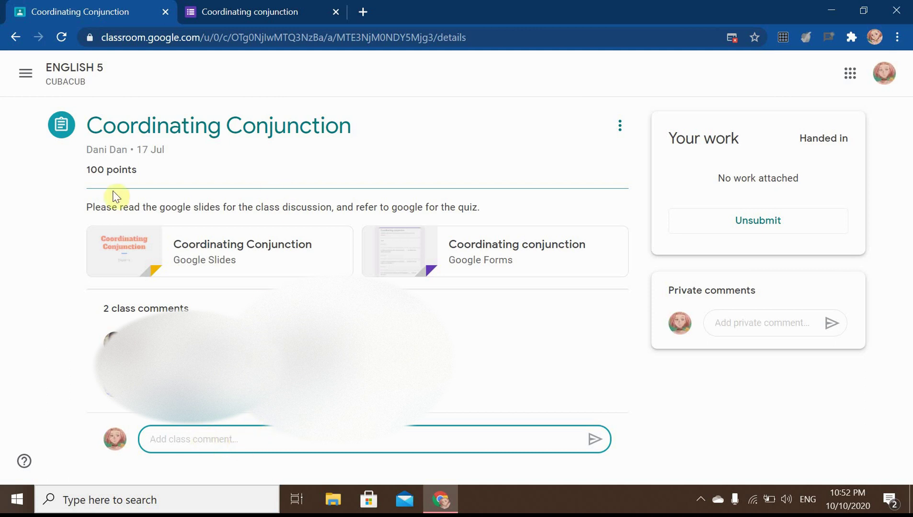
Open the To do list of assigned work, collapse its "No due date" group and show the class filter options.
click(25, 78)
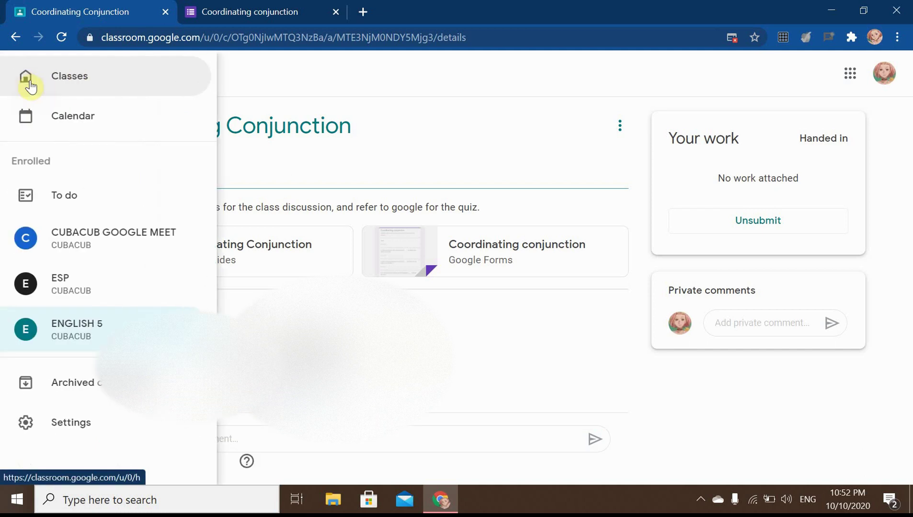
click(63, 197)
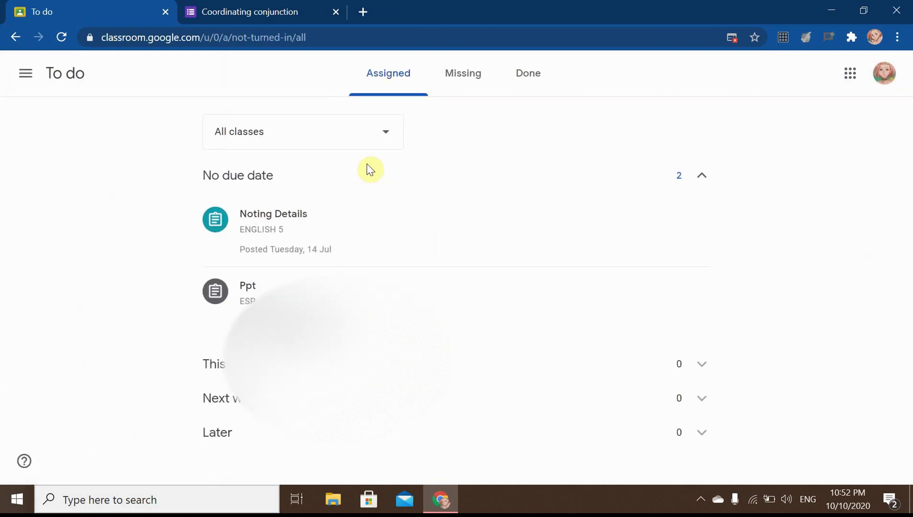
click(442, 313)
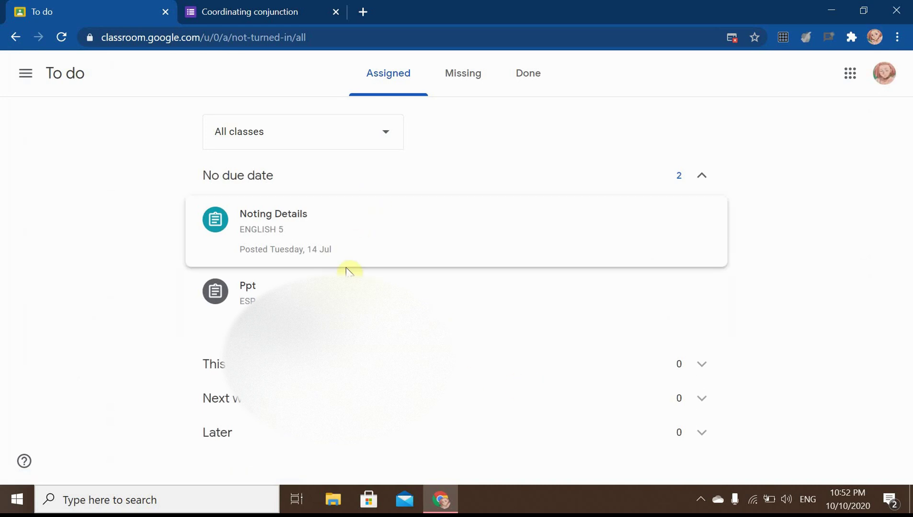
click(678, 178)
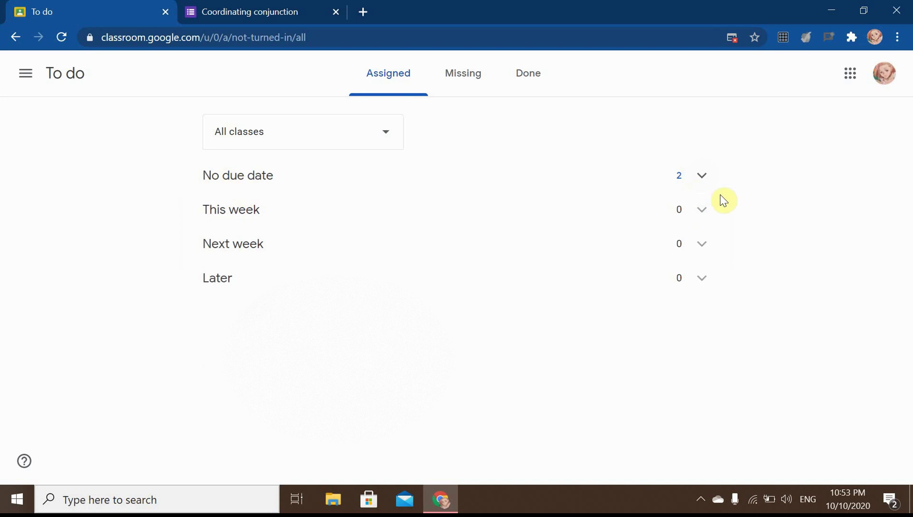
click(390, 139)
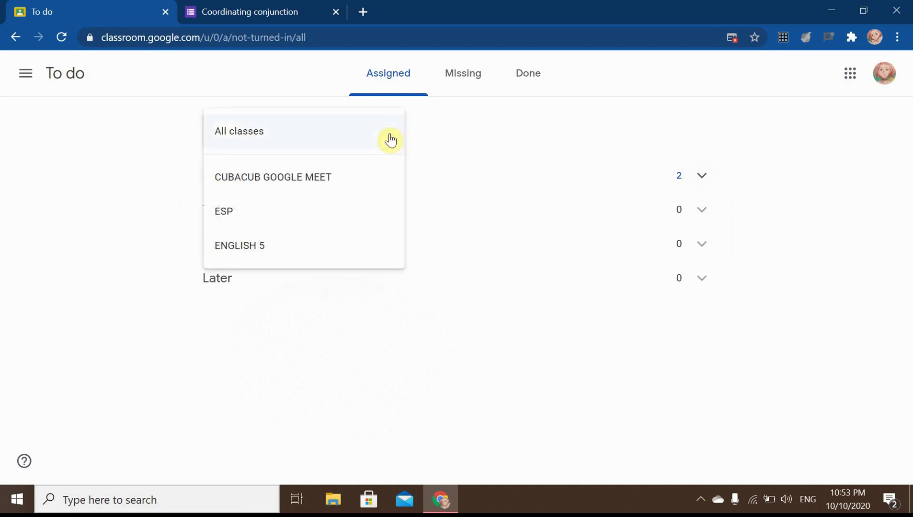
View the missing and done work for all classes, and return to the assigned work.
click(463, 74)
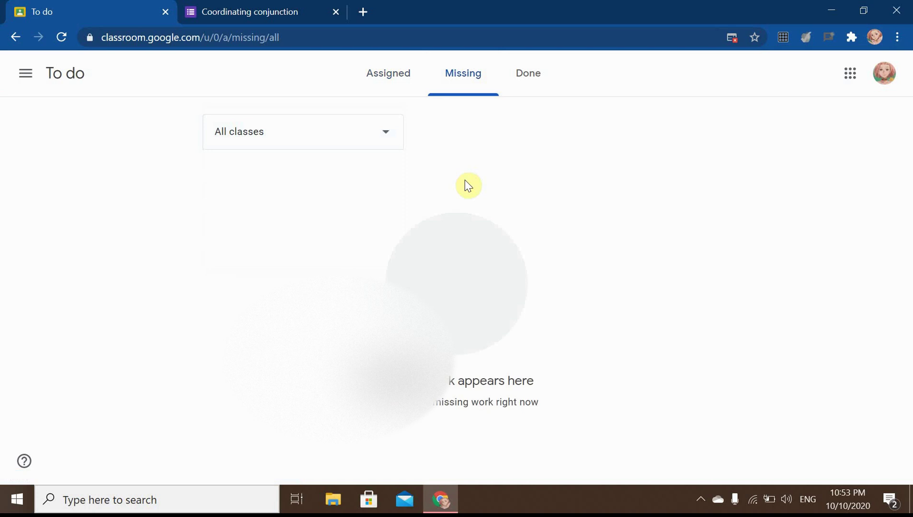
click(522, 84)
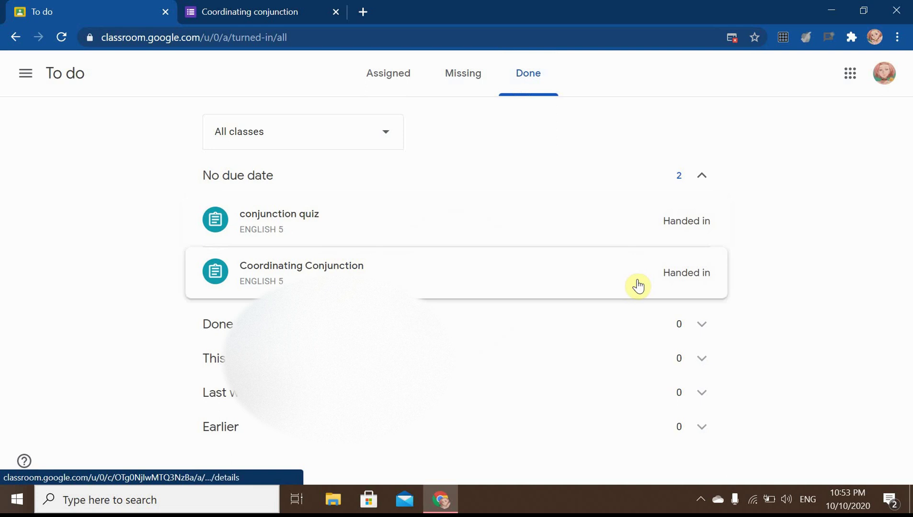
click(381, 80)
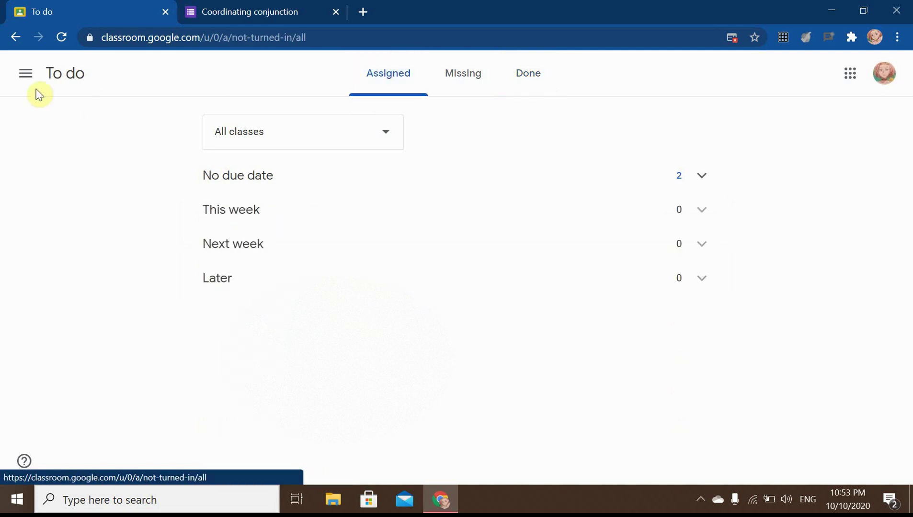
Return to the ENGLISH 5 class, view its classwork list and browse the posts in its stream.
click(24, 75)
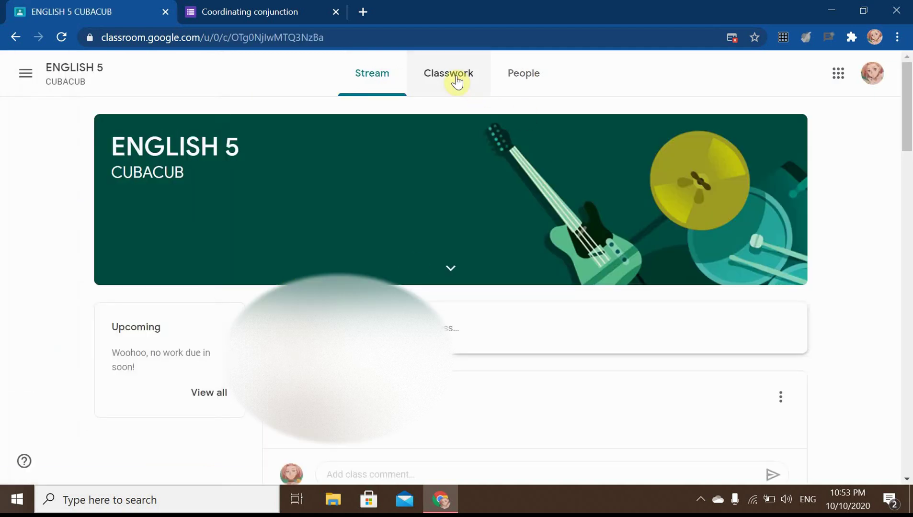
click(456, 82)
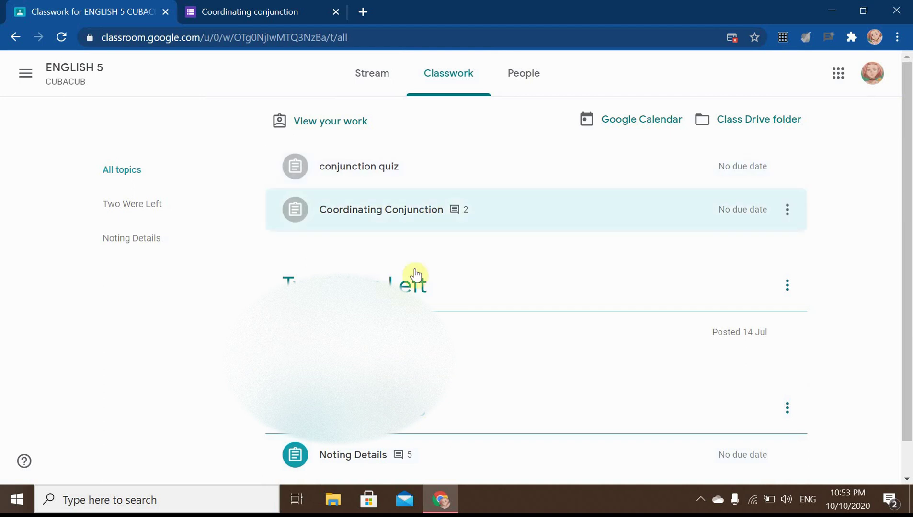
click(383, 78)
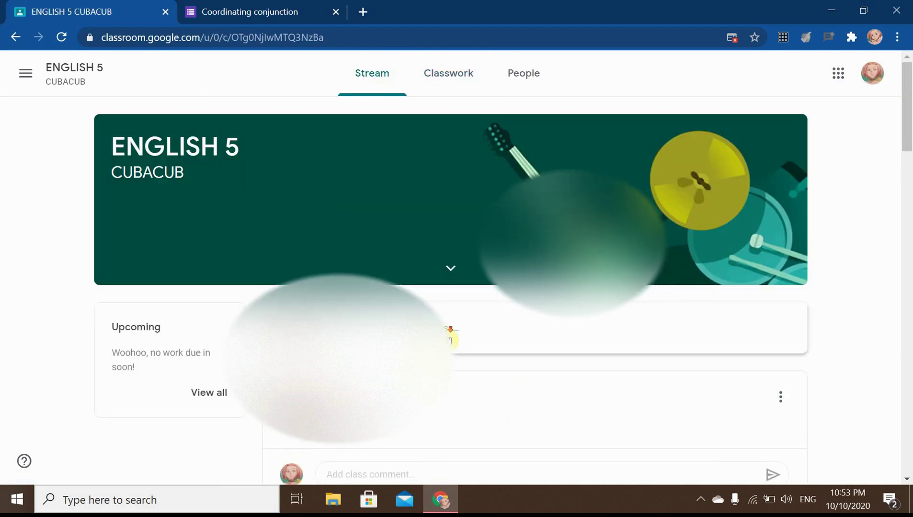
scroll(451, 335, down, 15)
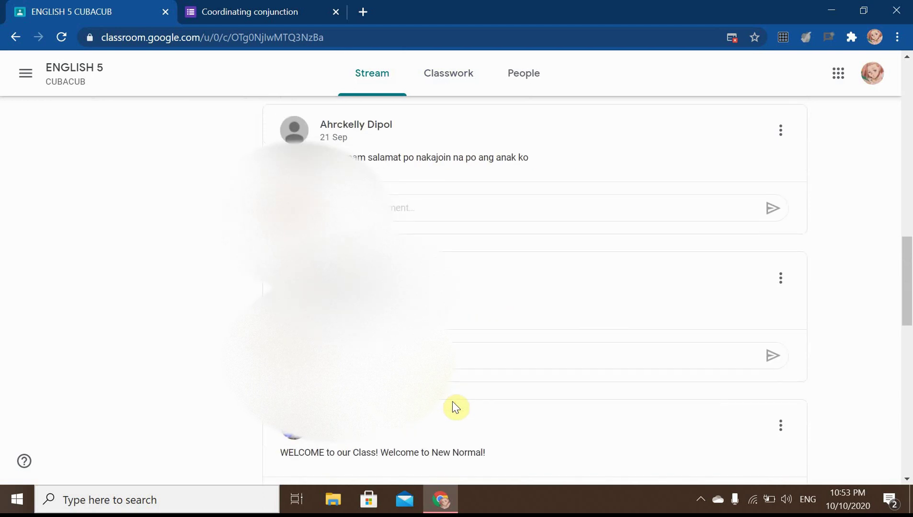
Browse the posts in the ENGLISH 5 stream and look over the class's full classwork list.
scroll(455, 405, up, 10)
scroll(467, 263, down, 7)
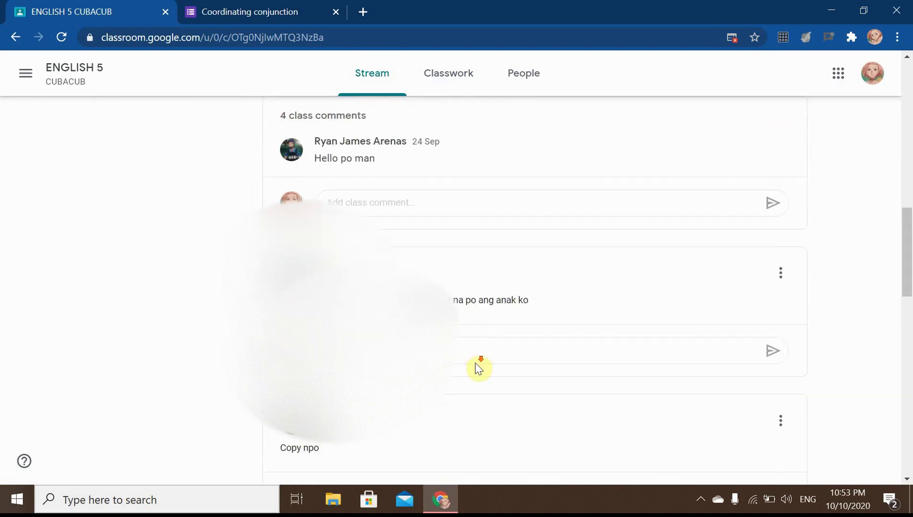
scroll(475, 363, down, 12)
scroll(488, 358, up, 10)
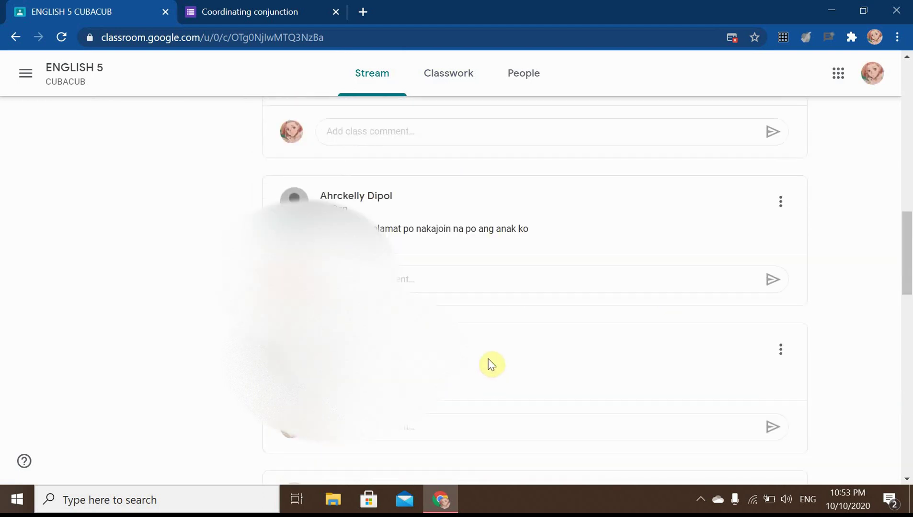
scroll(488, 358, up, 15)
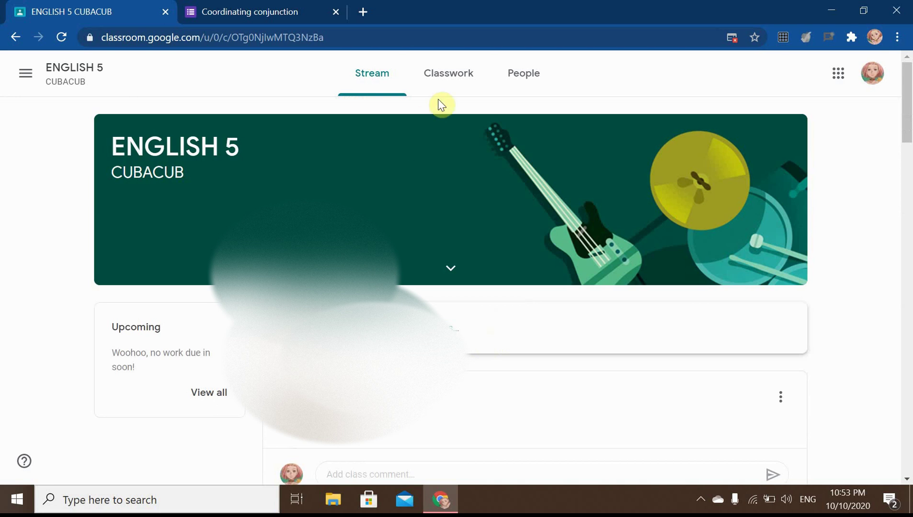
click(449, 75)
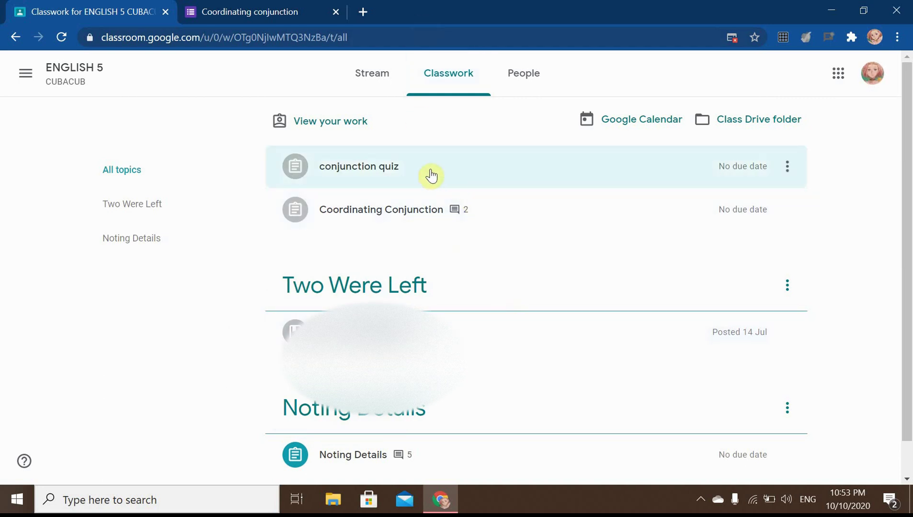
scroll(474, 315, down, 1)
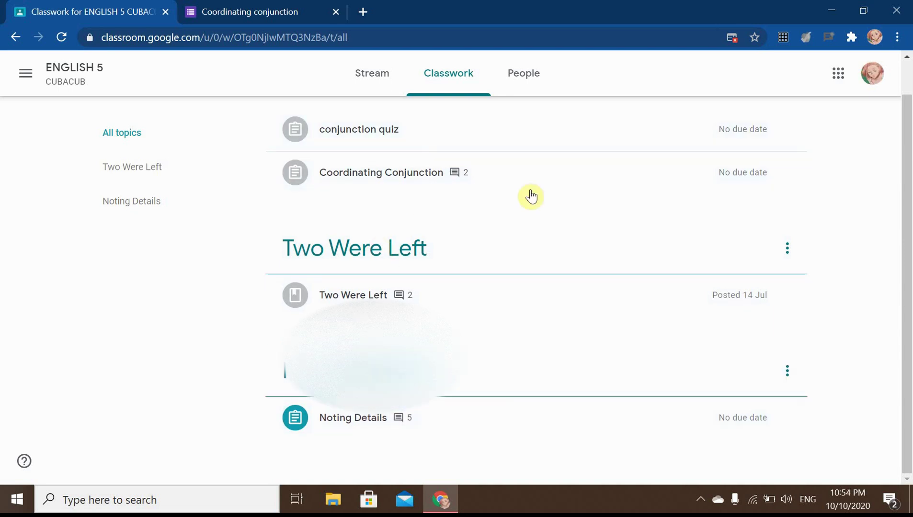
Return to the class stream and browse down to its oldest assignment and material posts.
click(370, 77)
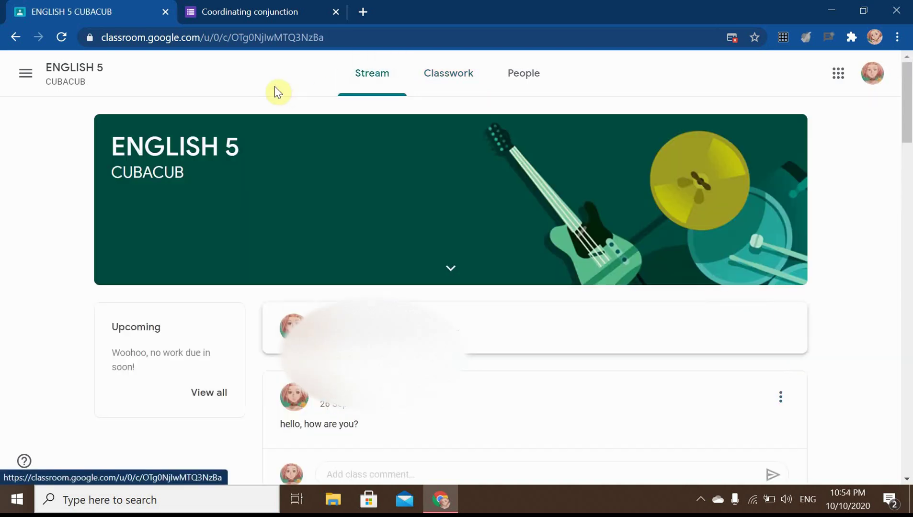
scroll(484, 352, down, 8)
scroll(503, 382, down, 15)
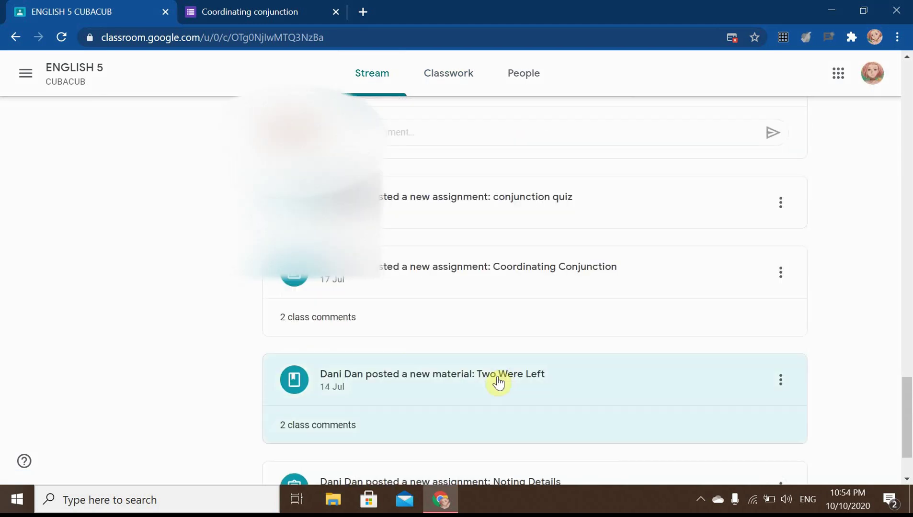
scroll(500, 380, down, 1)
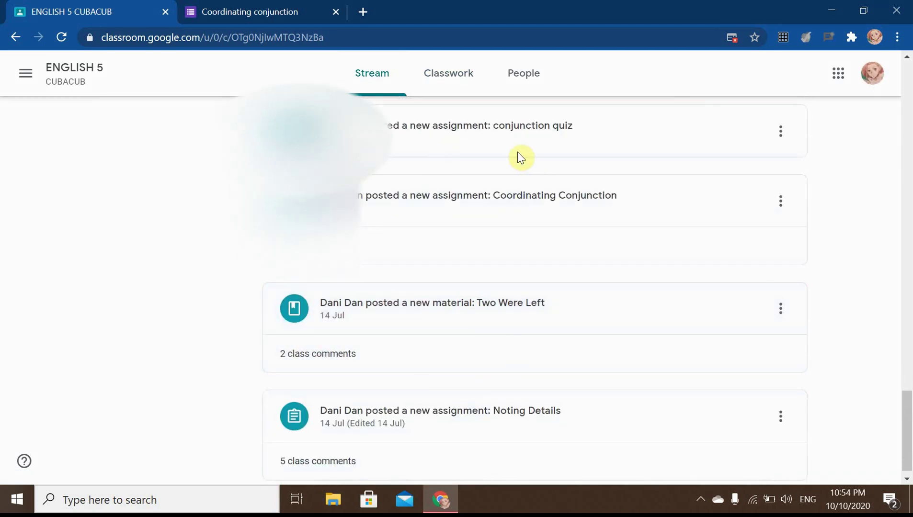
View the people in the class and look through the lists of teachers and classmates.
click(528, 75)
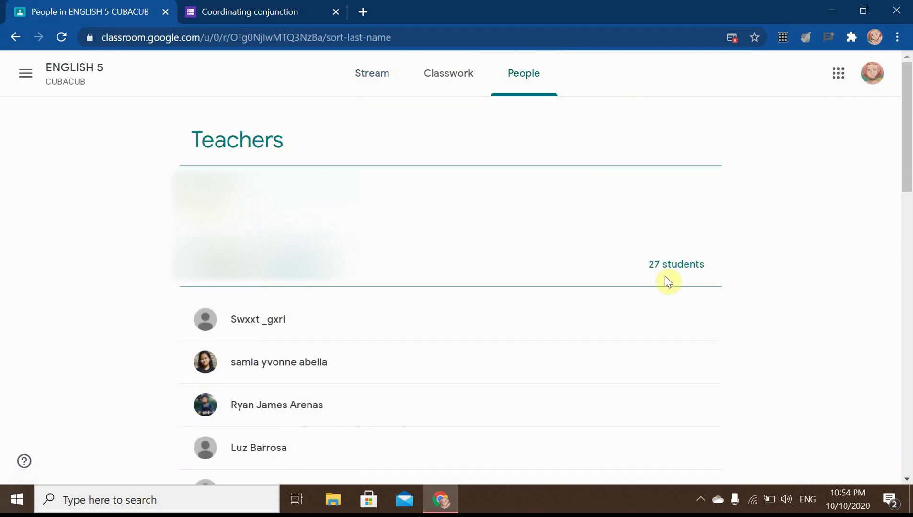
scroll(565, 330, down, 10)
scroll(551, 338, down, 7)
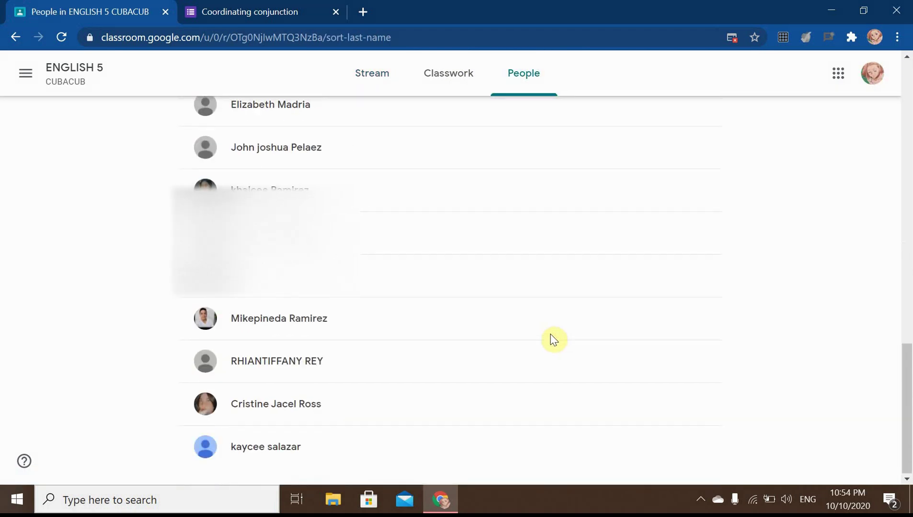
scroll(554, 334, up, 20)
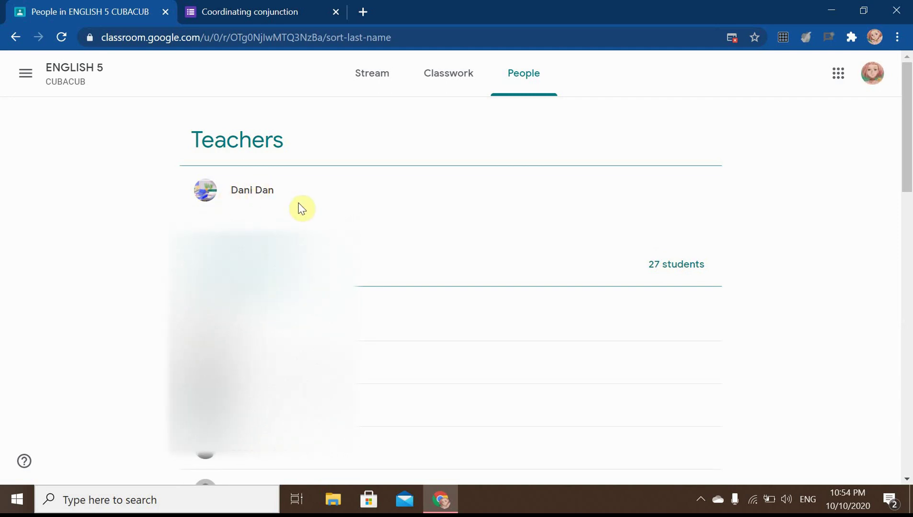
scroll(430, 281, down, 1)
scroll(430, 282, down, 6)
scroll(428, 279, up, 6)
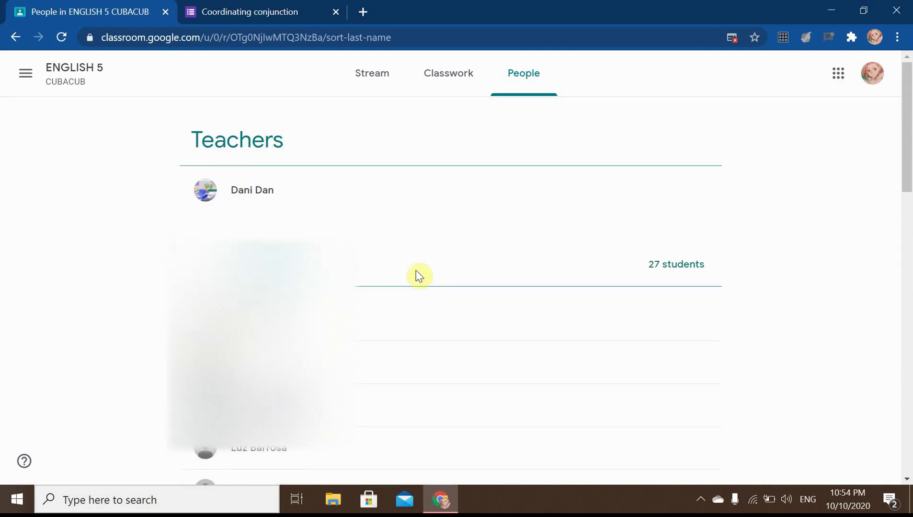
Return to the ENGLISH 5 stream and close the "Coordinating conjunction" form, discarding its unsaved answers.
click(27, 77)
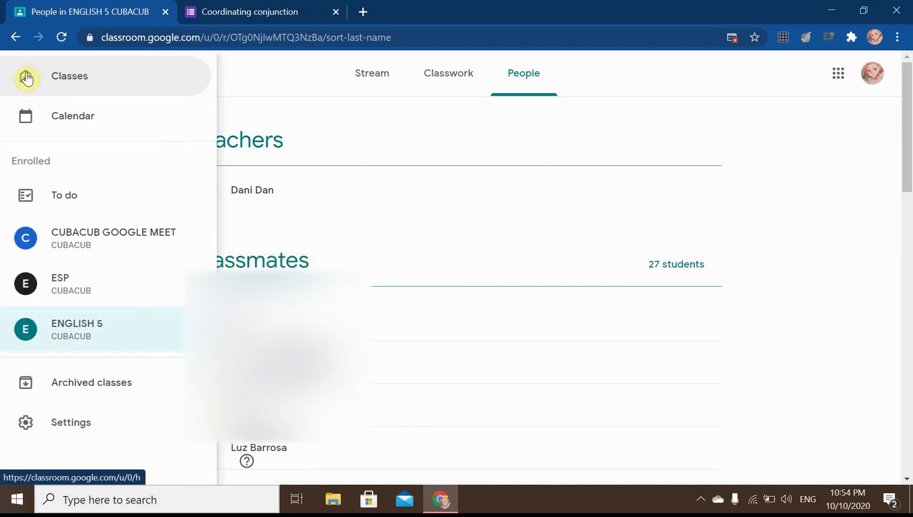
click(78, 330)
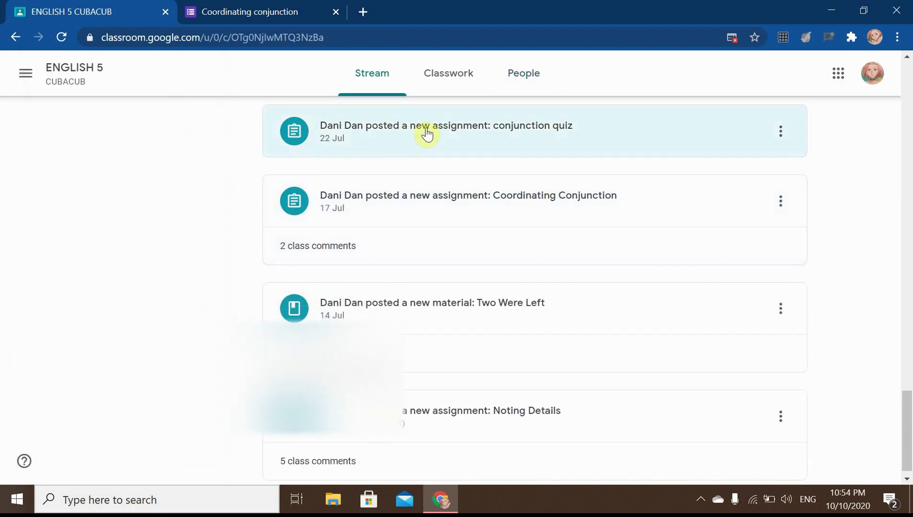
click(277, 11)
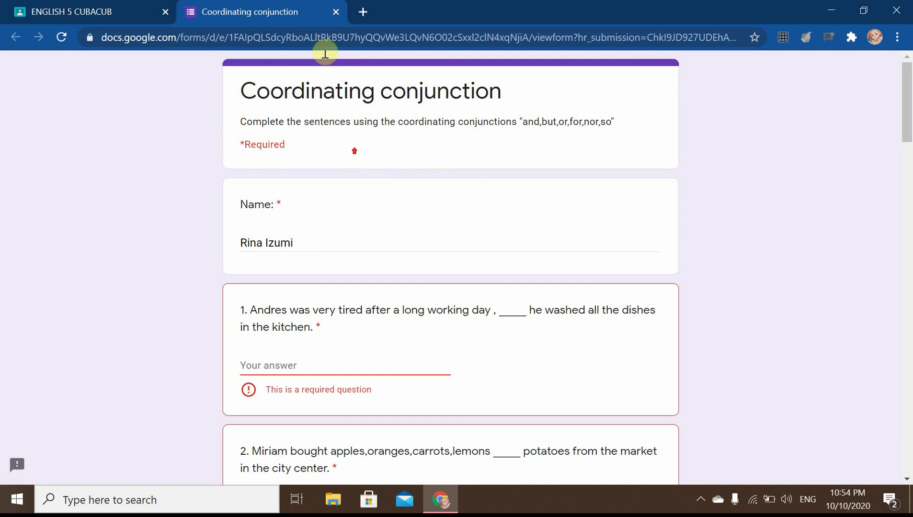
click(336, 12)
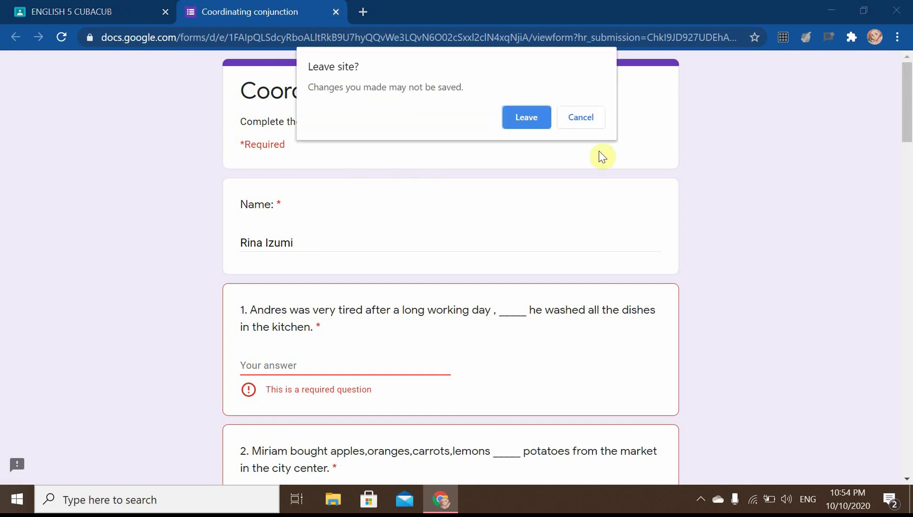
click(514, 117)
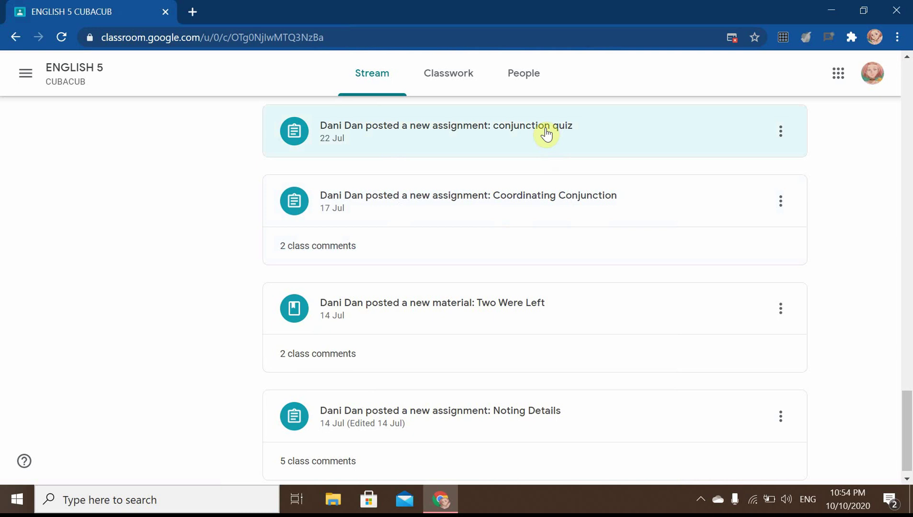
View the "conjunction quiz" assignment from the stream, and return to the ENGLISH 5 classwork list.
click(548, 134)
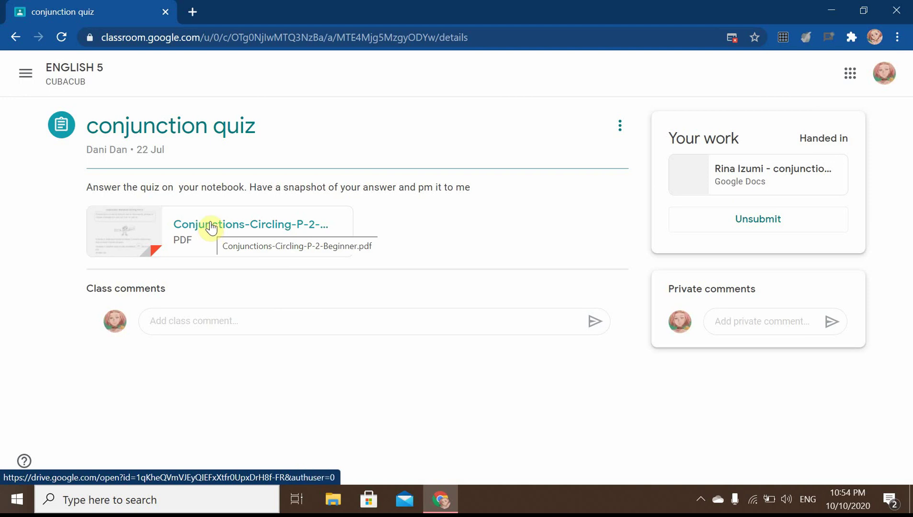
click(27, 73)
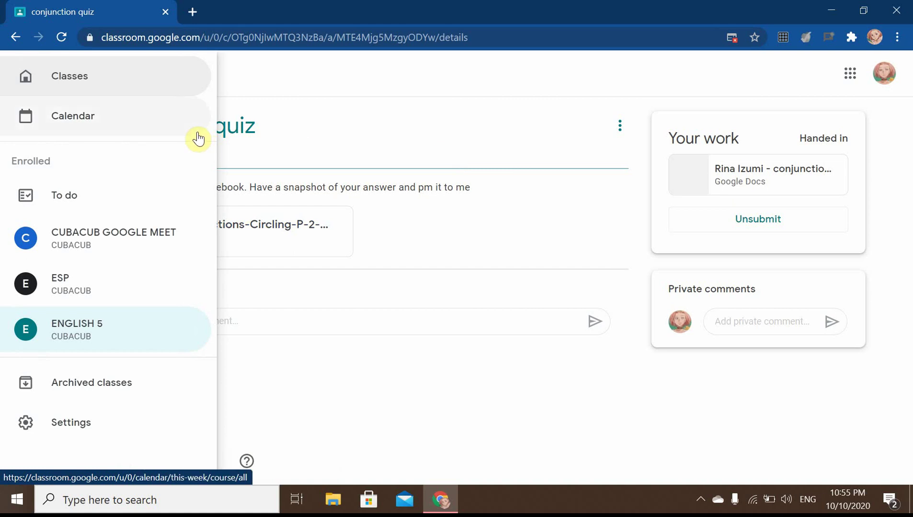
click(97, 326)
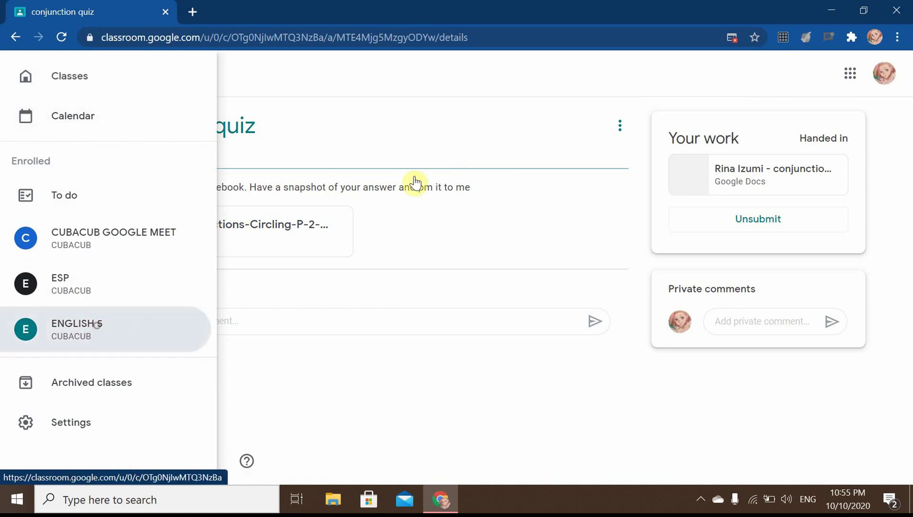
click(443, 74)
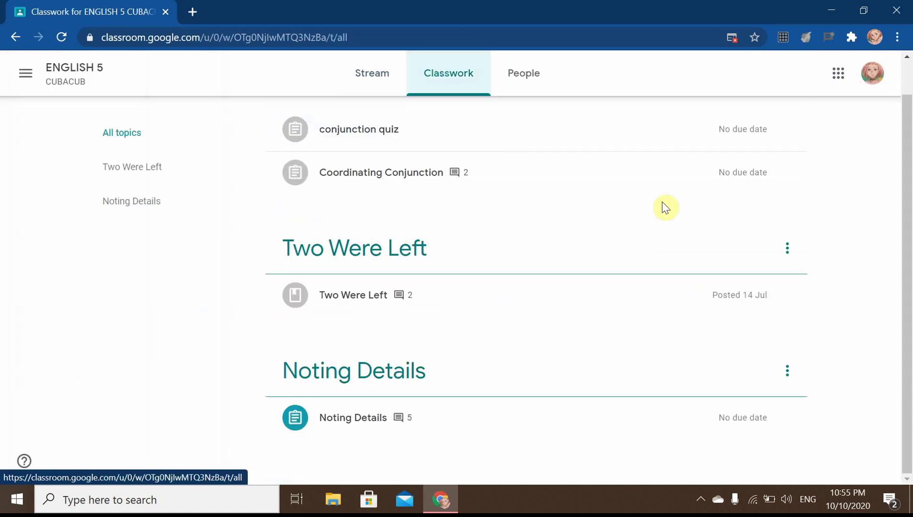
scroll(584, 222, up, 1)
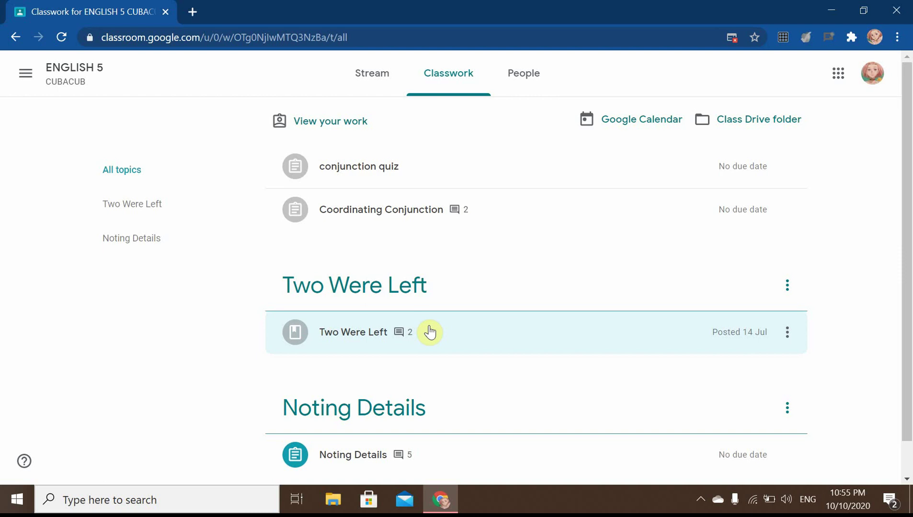
Open the class Drive folder of ENGLISH 5 from its classwork page.
click(742, 125)
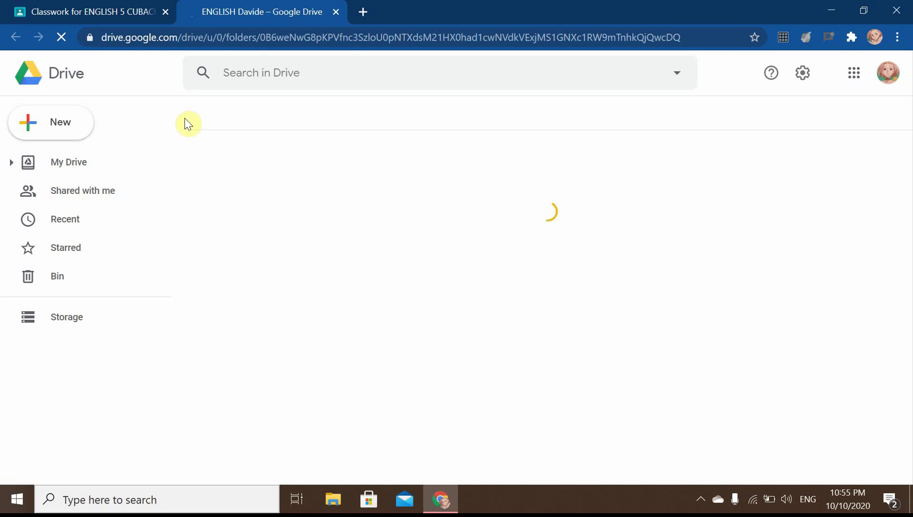
click(108, 15)
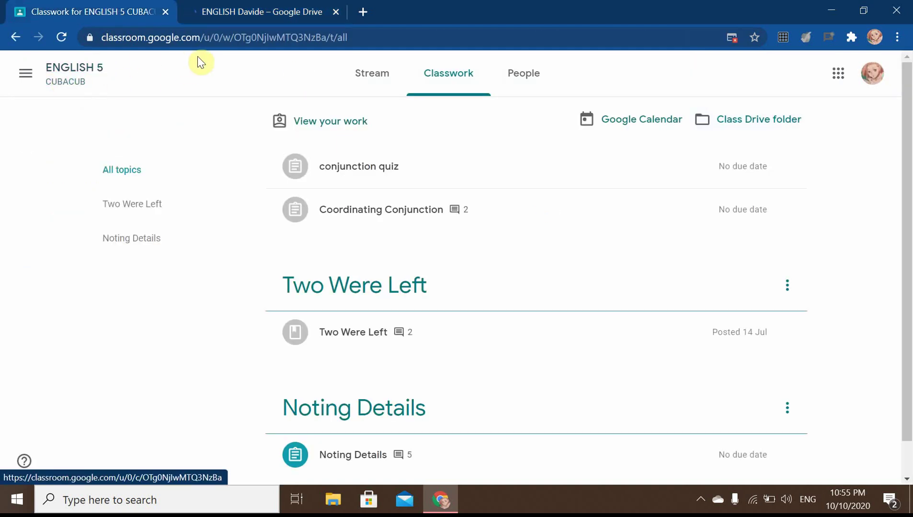
click(263, 11)
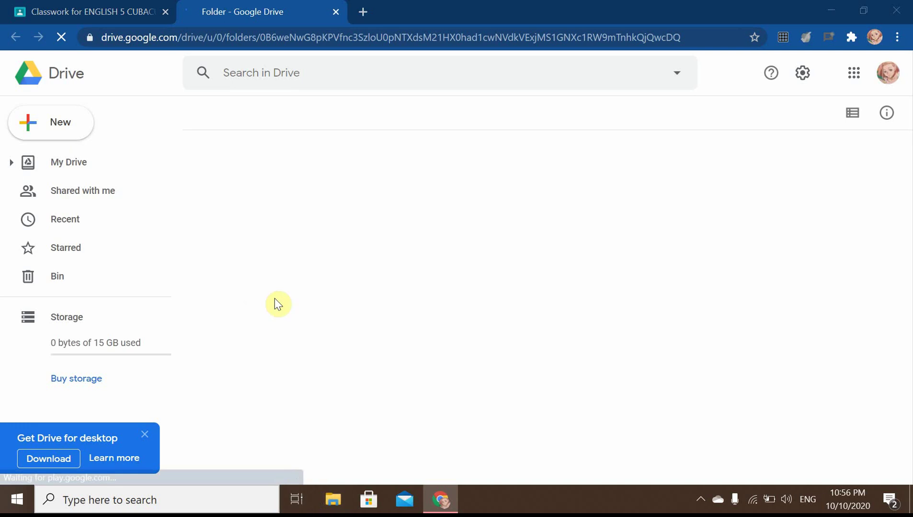
Switch to File Explorer, look inside the Saved Pictures folder and return to the Pictures folder.
click(335, 501)
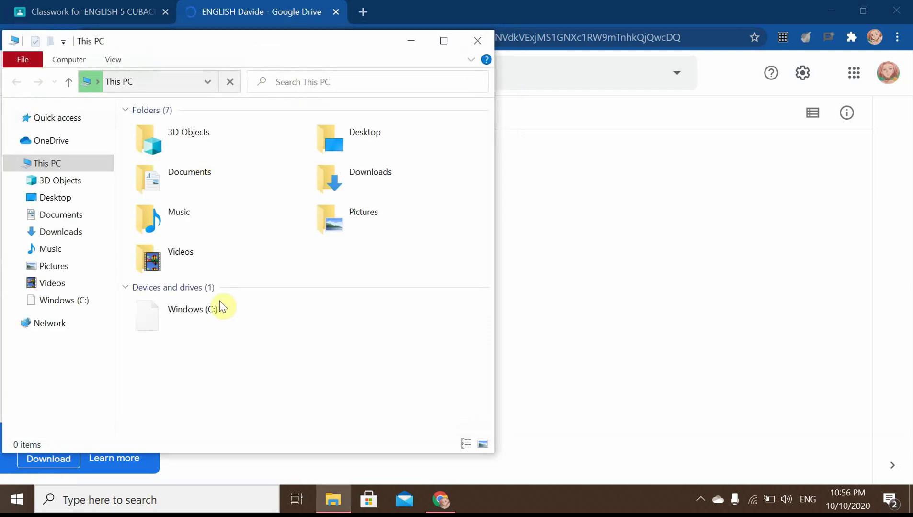
click(369, 226)
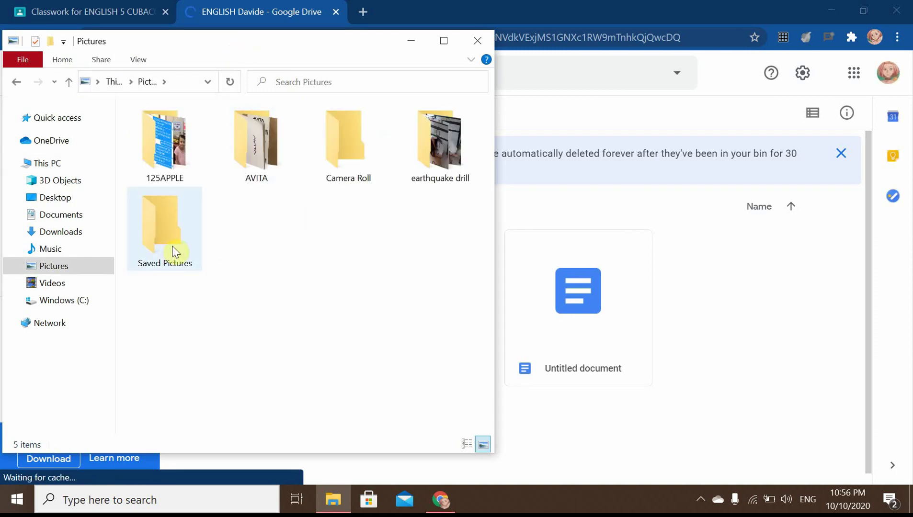
click(177, 234)
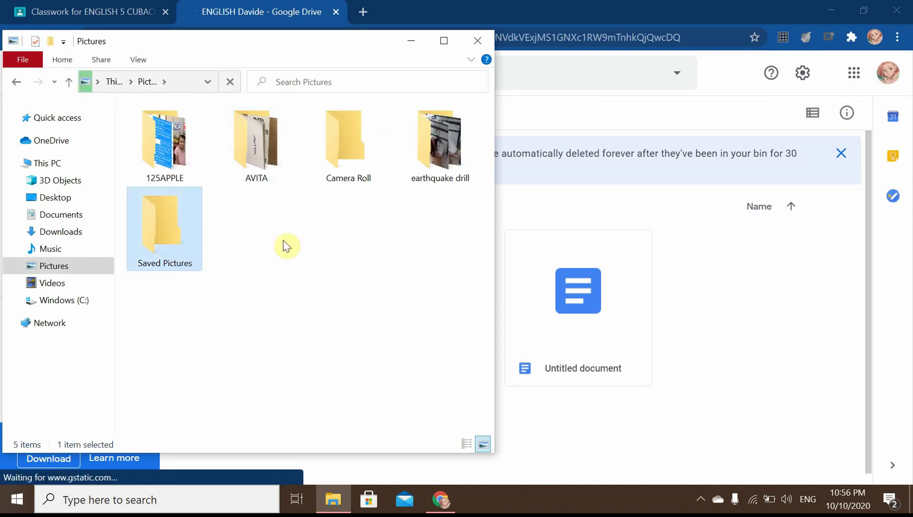
double_click(161, 223)
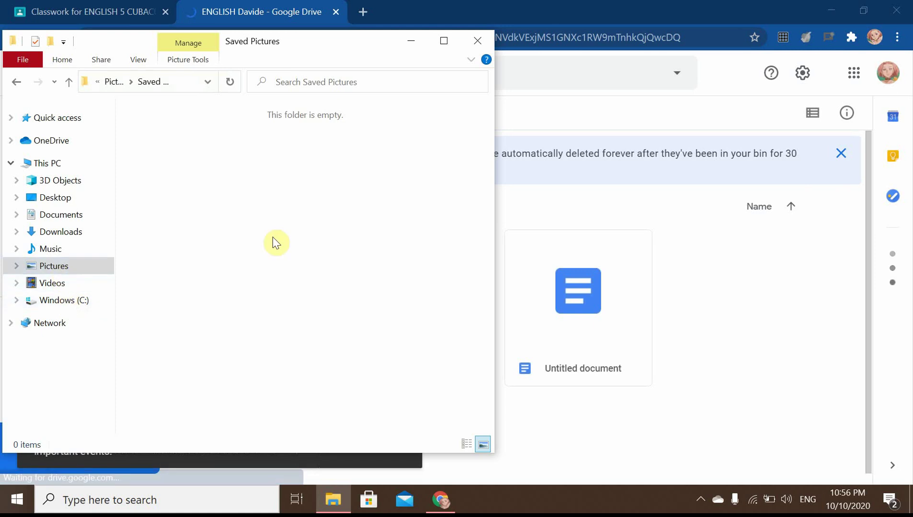
click(65, 271)
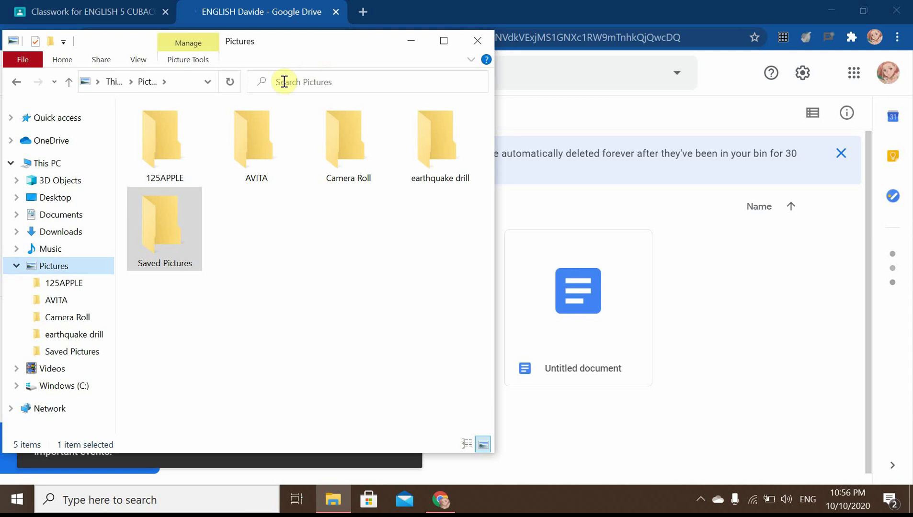
Open the AVITA picture folder, dismiss Drive's notification offer and bring the folder window in front of the class Drive folder.
click(267, 178)
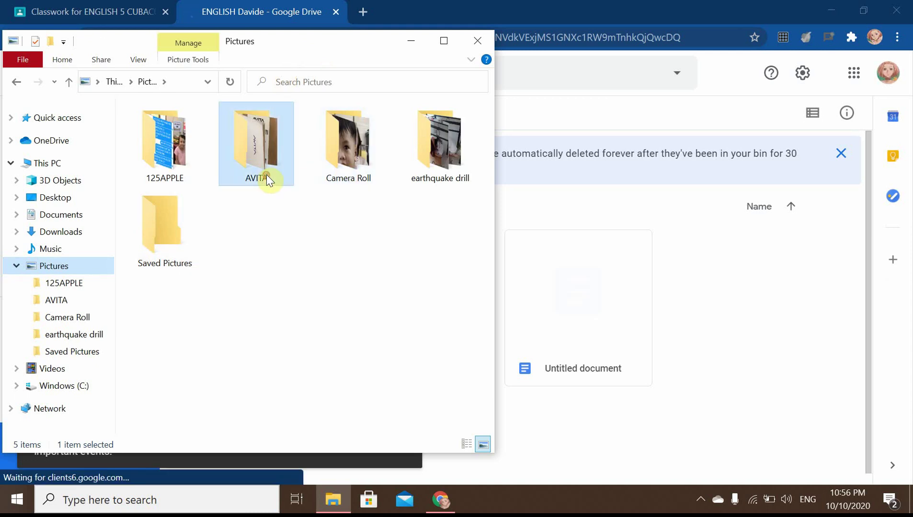
double_click(265, 175)
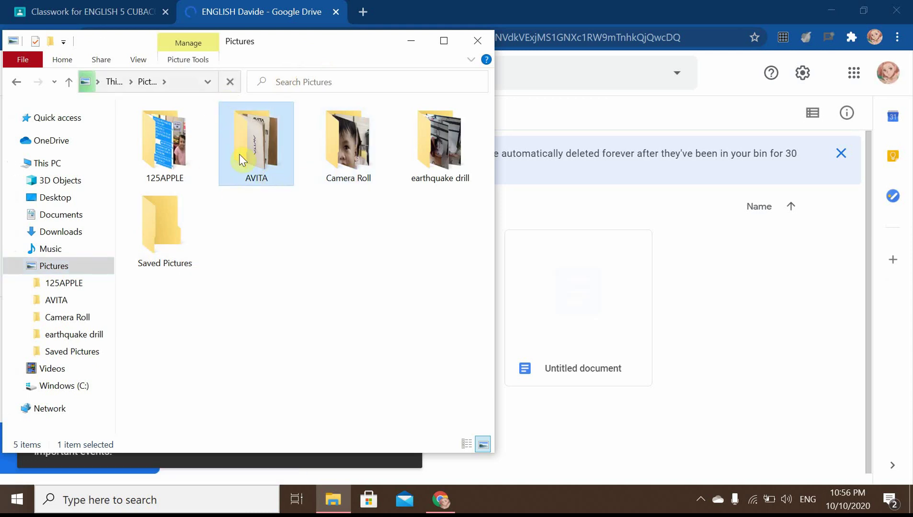
drag(297, 49, 285, 83)
click(303, 6)
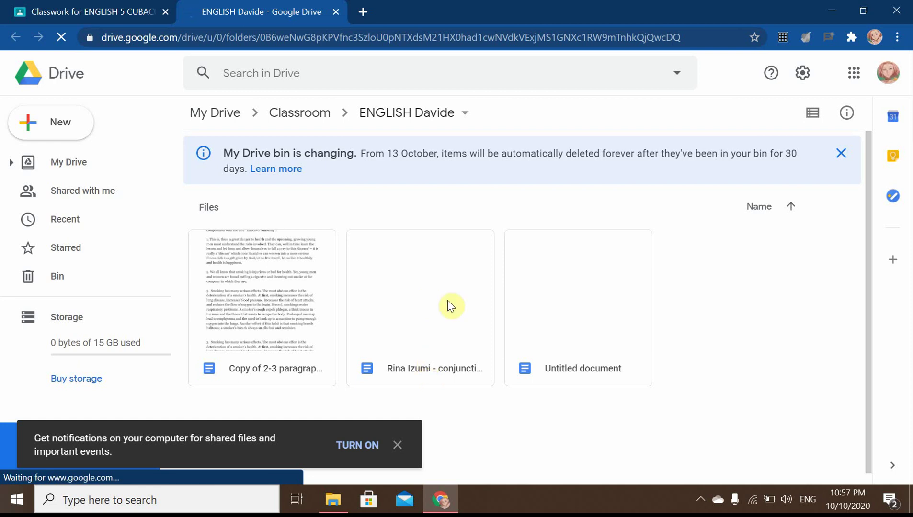
click(396, 447)
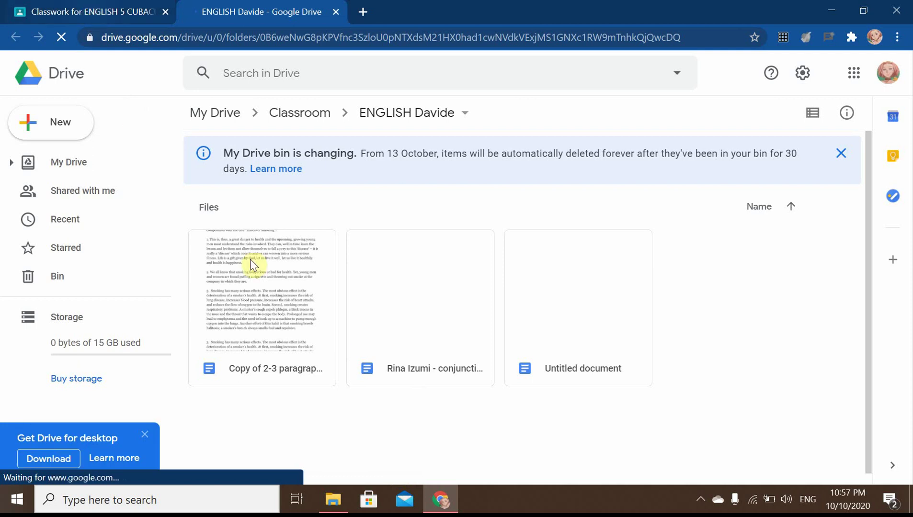
click(332, 508)
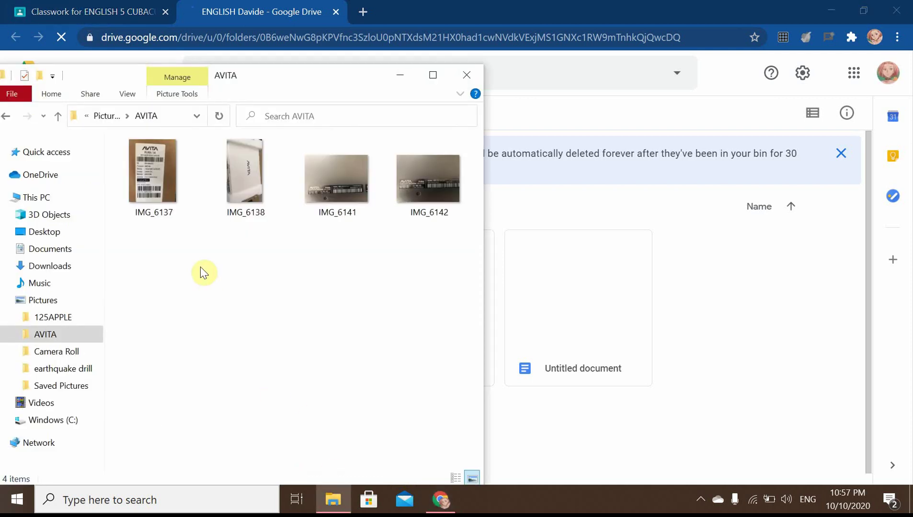
Upload the picture IMG_6138 from the AVITA folder to the class Drive folder, and close Drive to return to the ENGLISH 5 classwork page.
drag(310, 77, 323, 48)
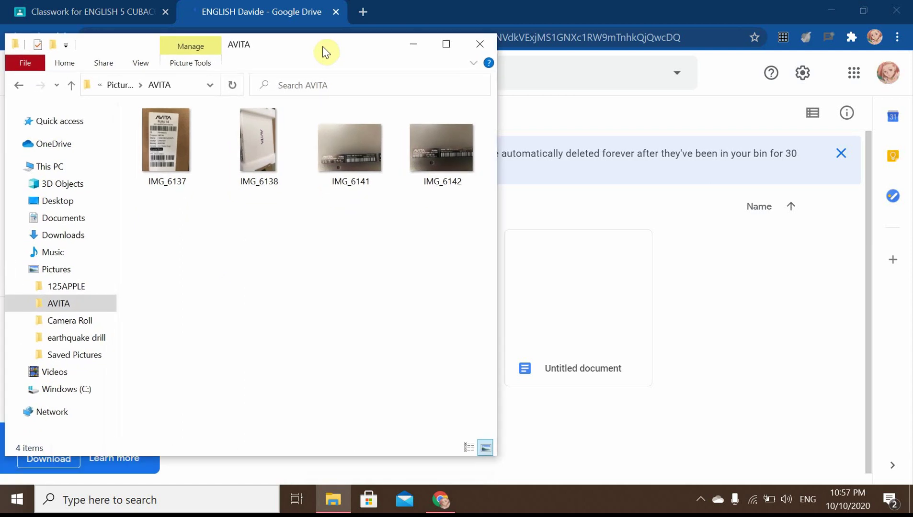
click(332, 160)
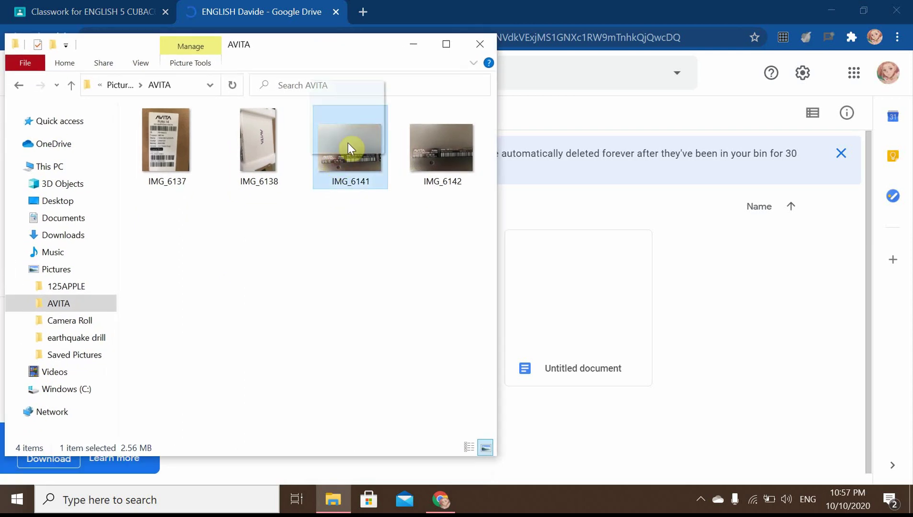
click(253, 163)
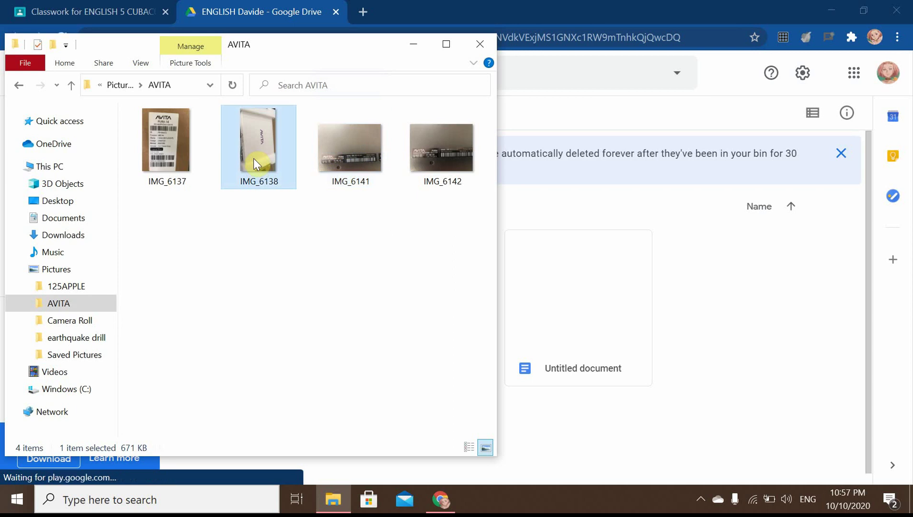
drag(253, 158, 285, 255)
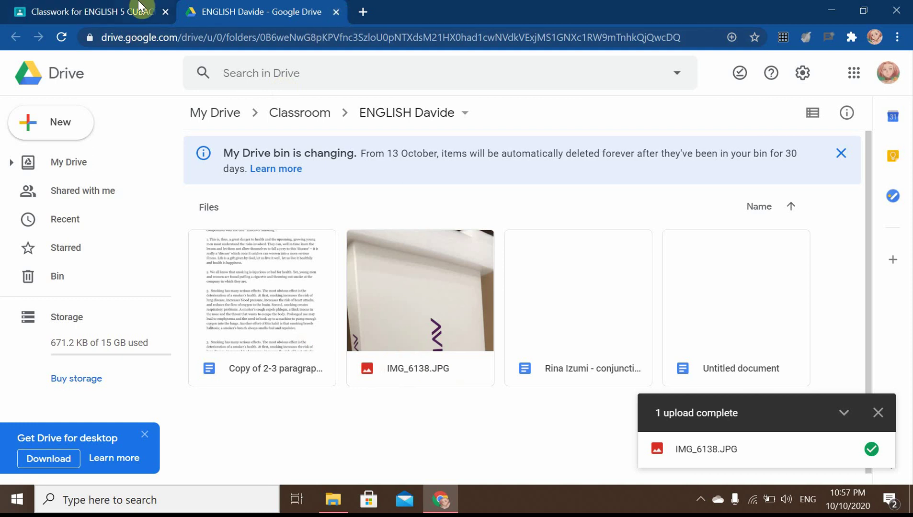
key(ctrl+w)
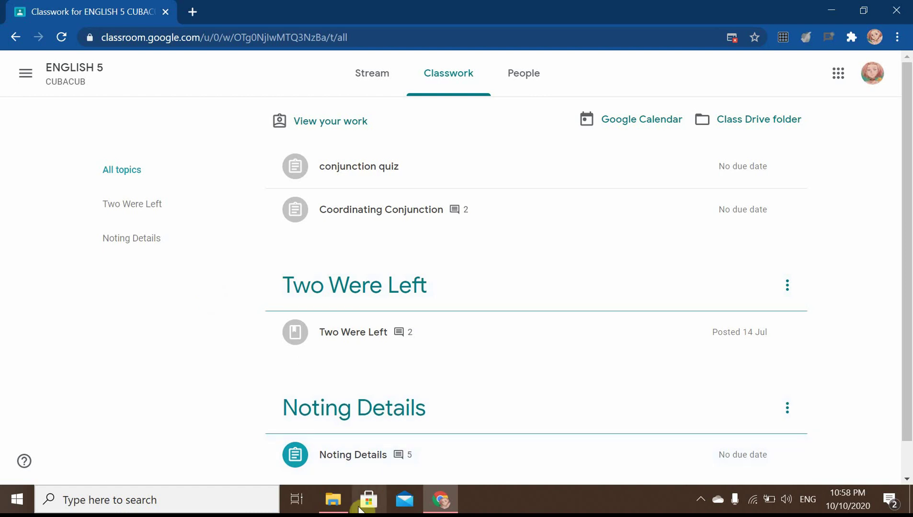
click(700, 500)
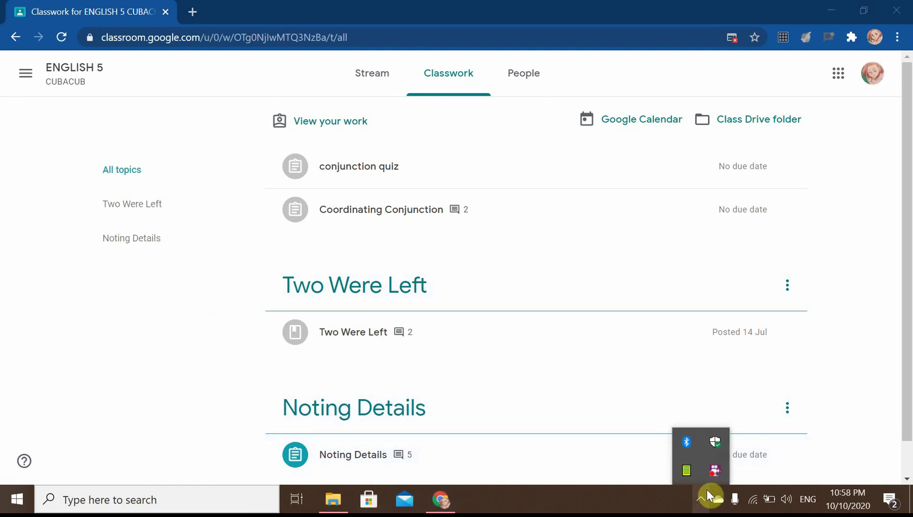
right_click(712, 478)
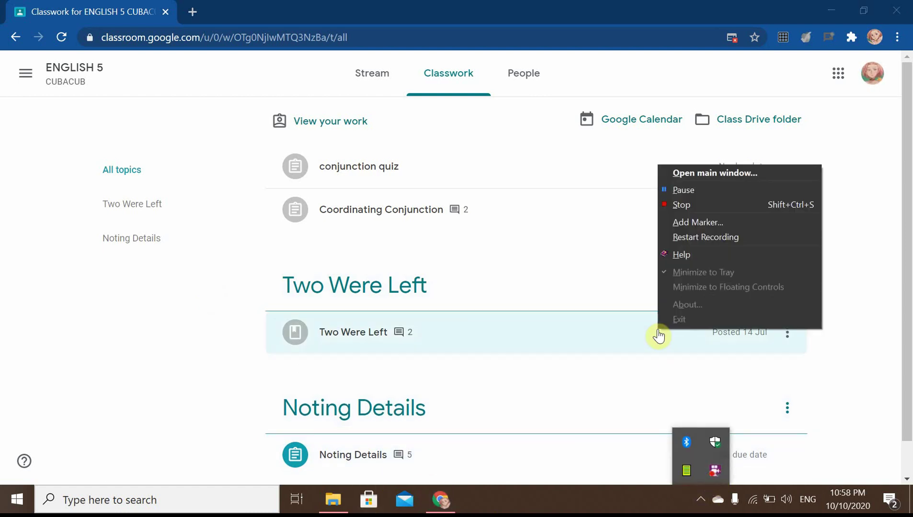